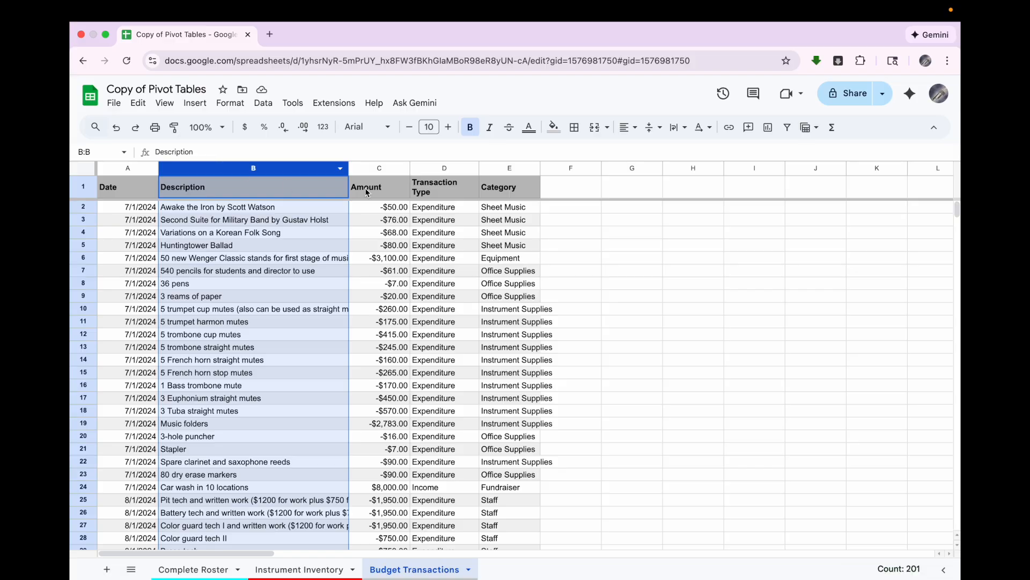
Examine the Amount, Transaction Type, Category and Description columns of the Budget Transactions sheet and their sample entries
click(374, 169)
click(441, 168)
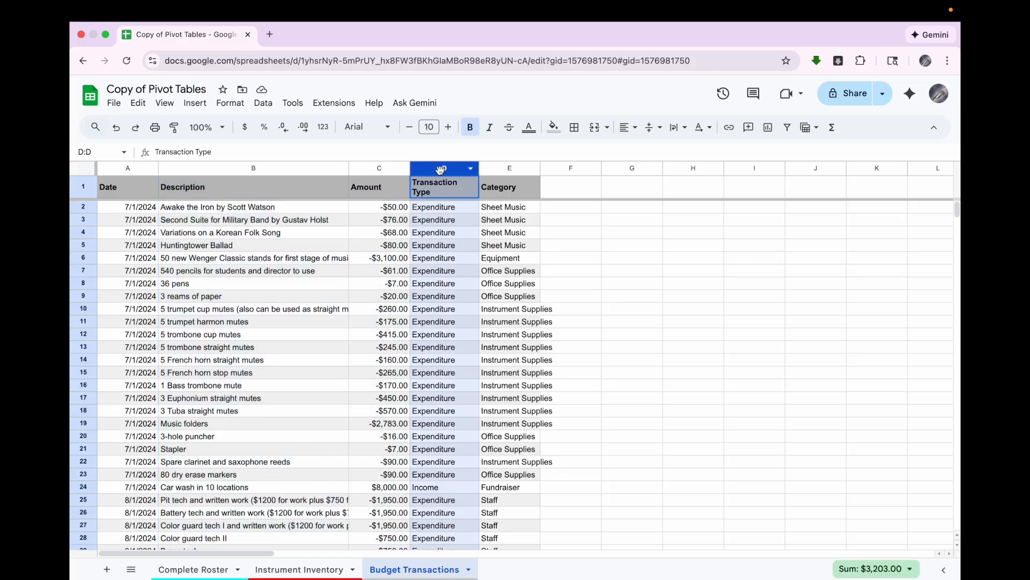
click(495, 168)
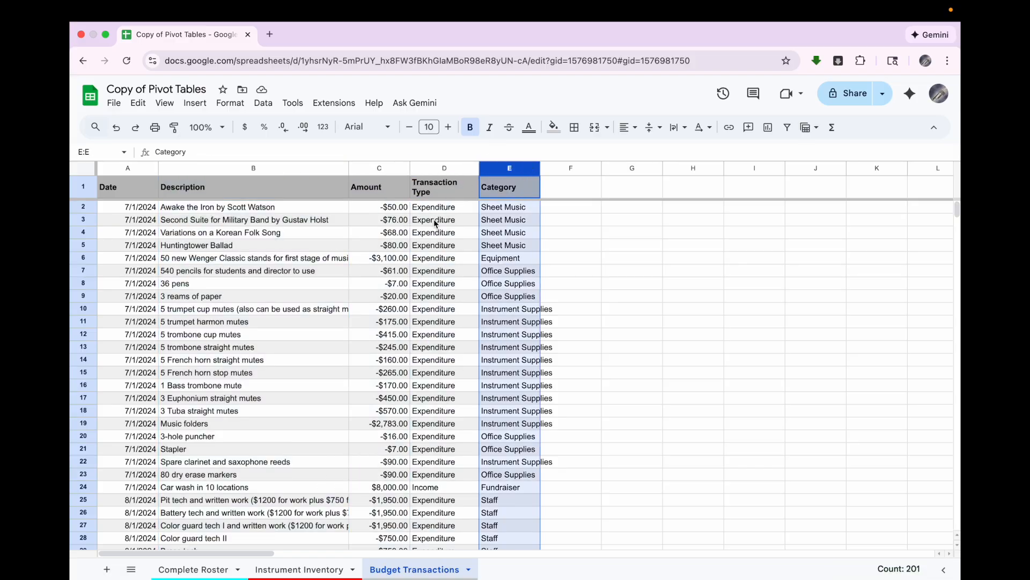
drag(311, 210, 311, 271)
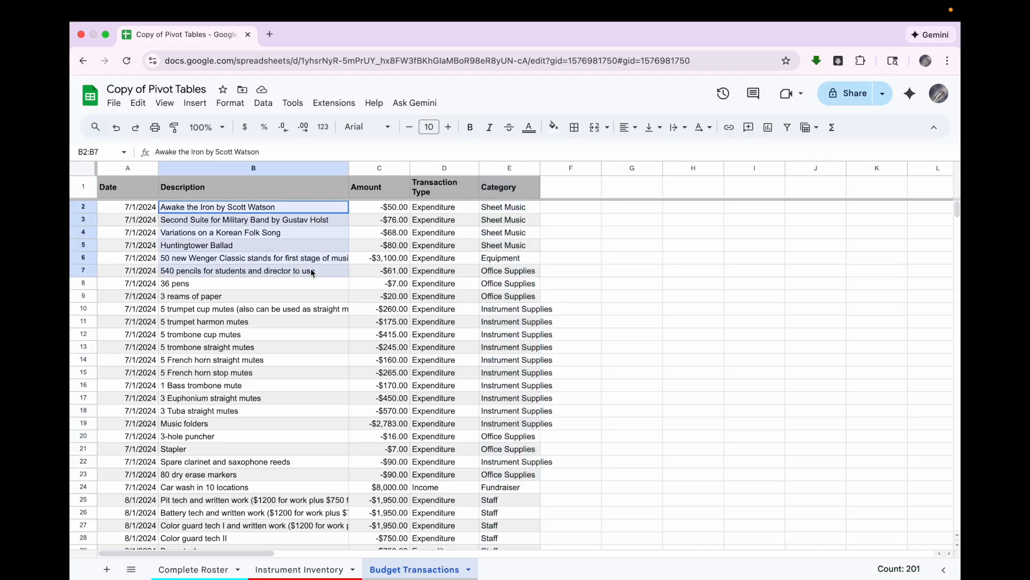
drag(379, 220, 381, 263)
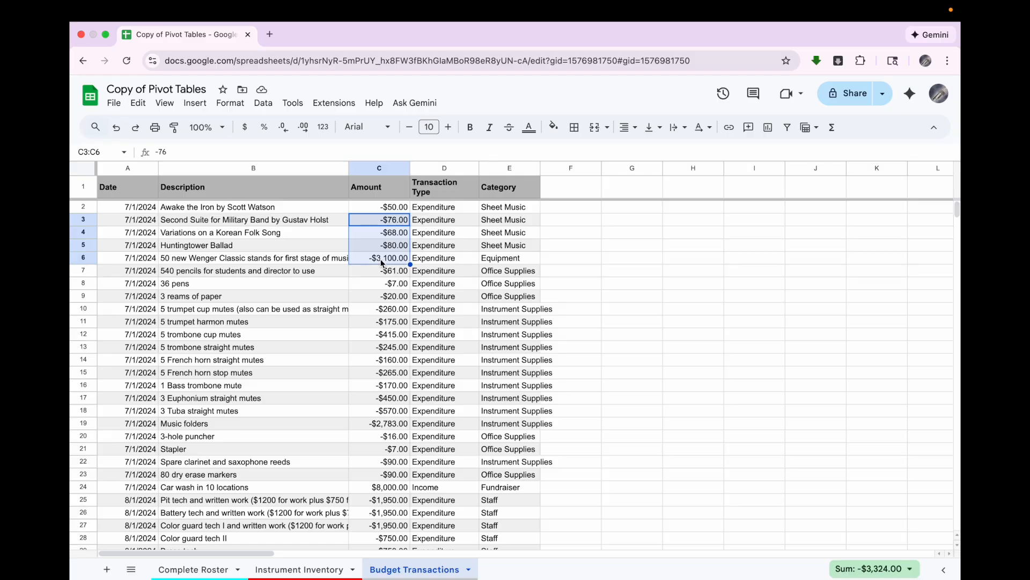
drag(429, 211, 433, 338)
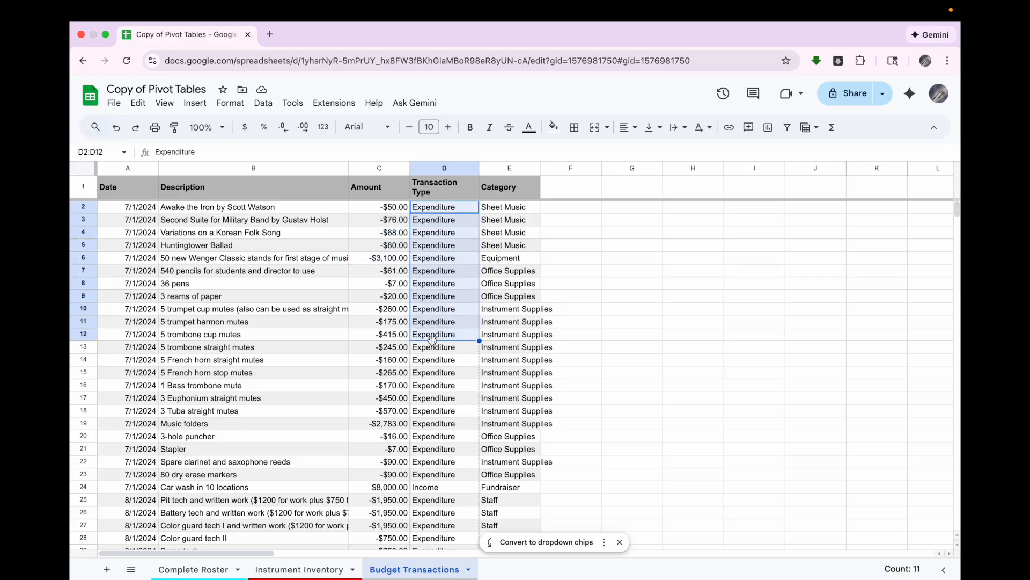
click(458, 488)
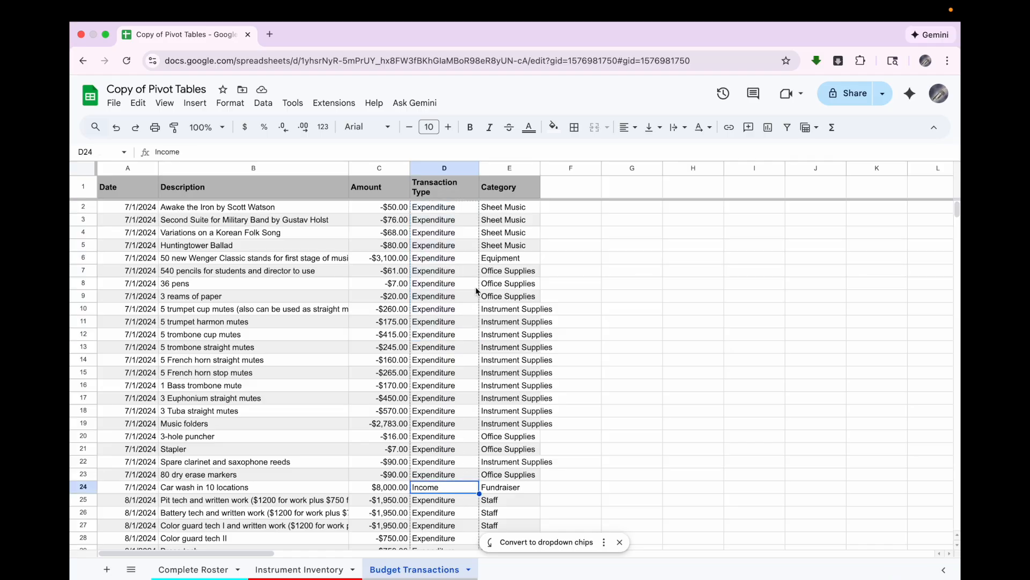
drag(505, 208, 505, 253)
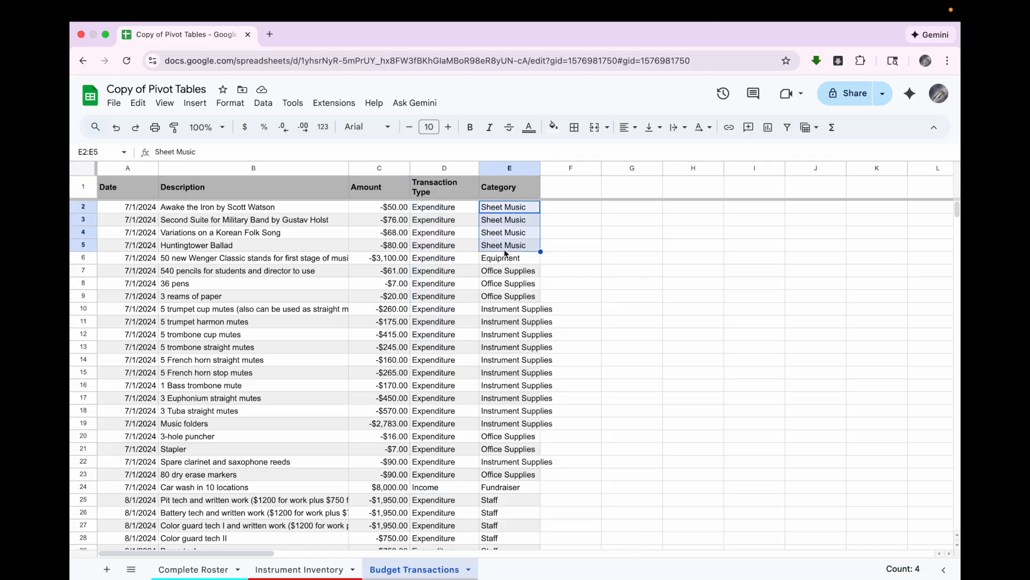
click(506, 259)
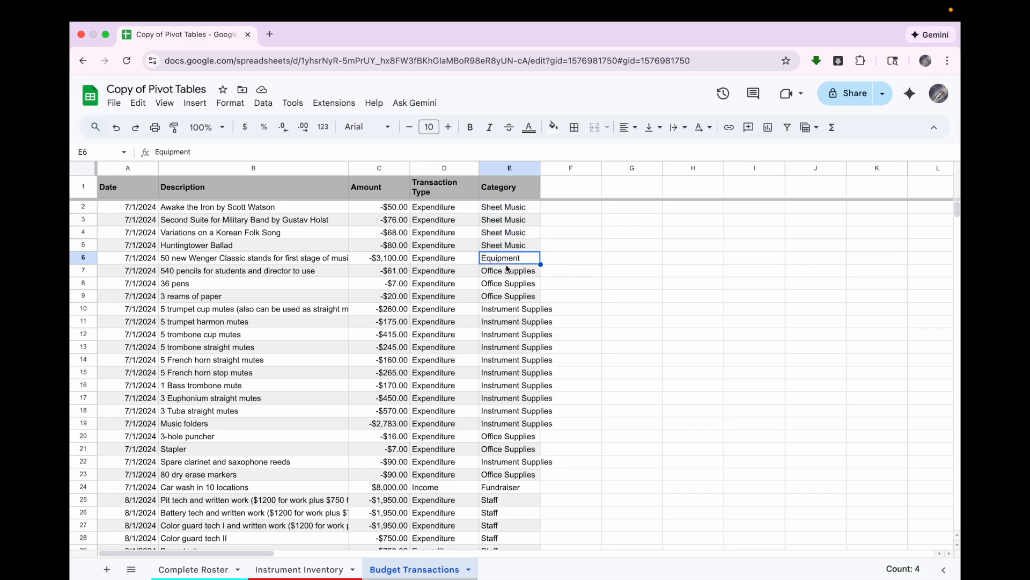
click(509, 284)
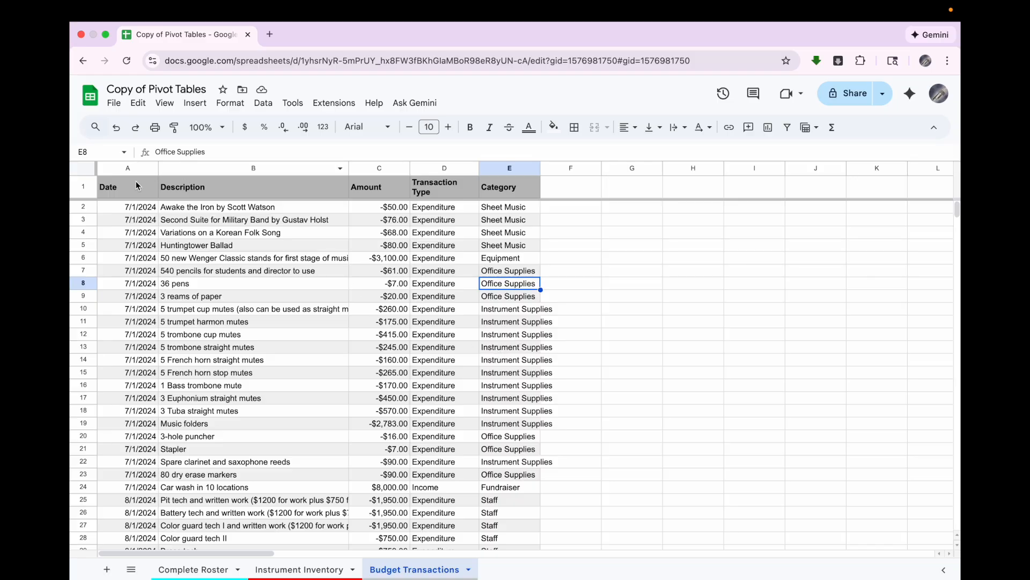
Create a pivot table from the Budget Transactions range A1:E201, placed in the existing sheet at cell H1
drag(135, 187, 501, 345)
scroll(464, 295, up, 3)
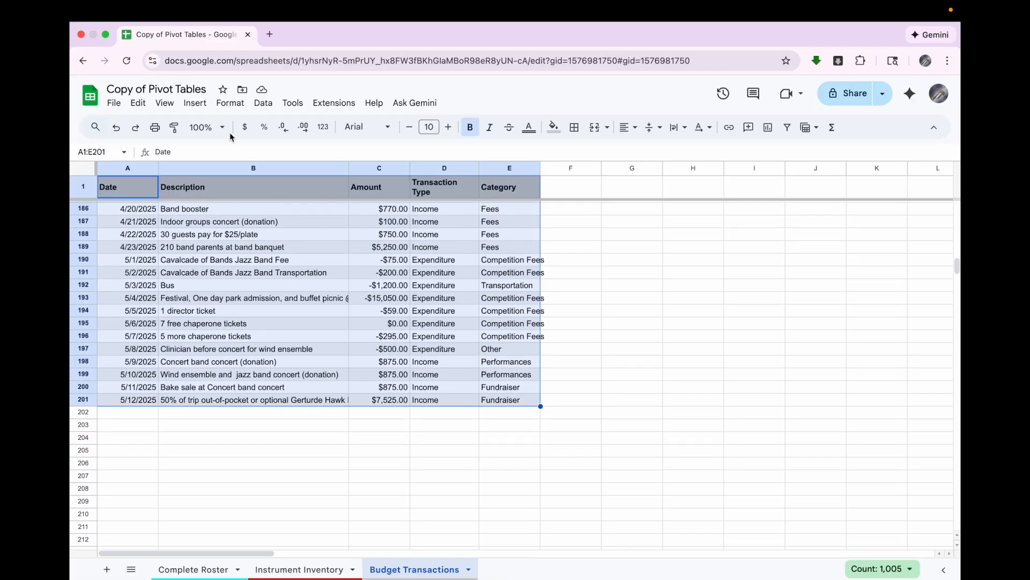
click(203, 105)
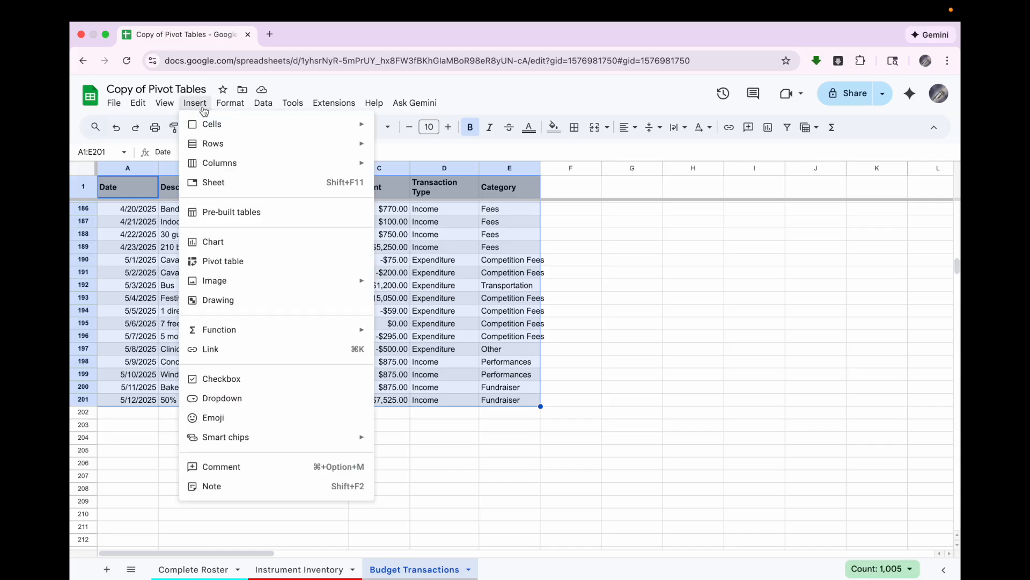
click(239, 261)
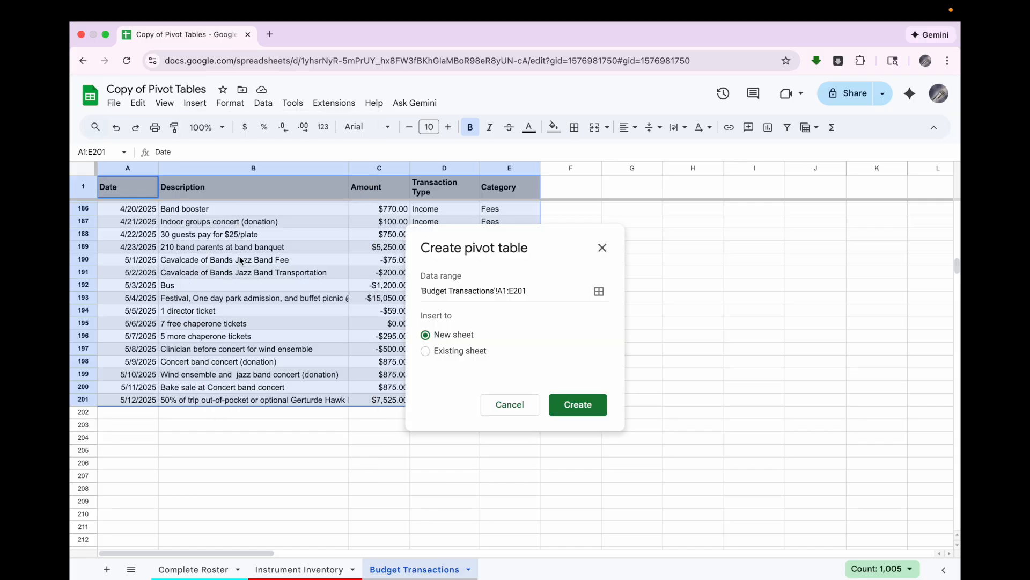
click(427, 352)
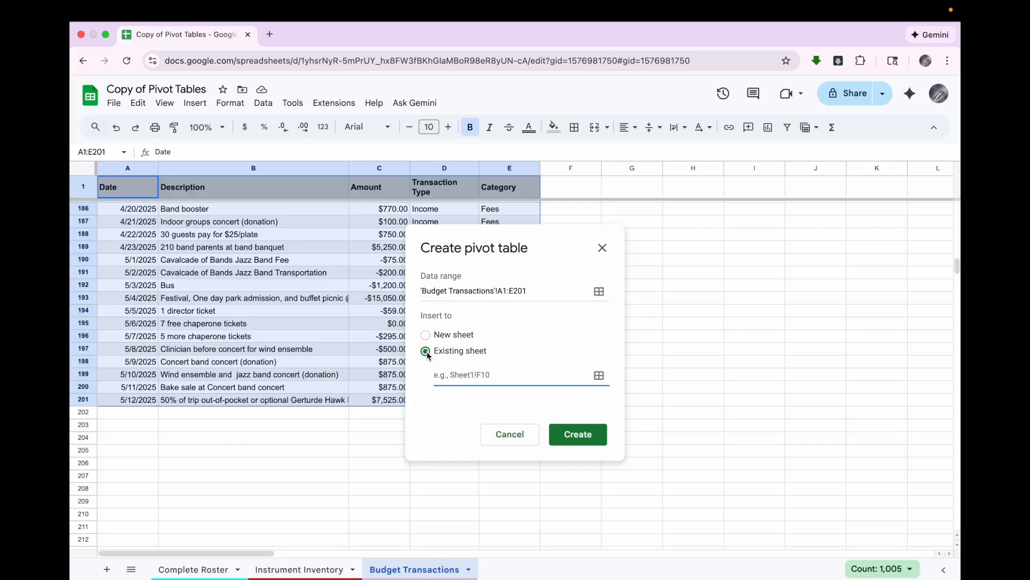
click(600, 376)
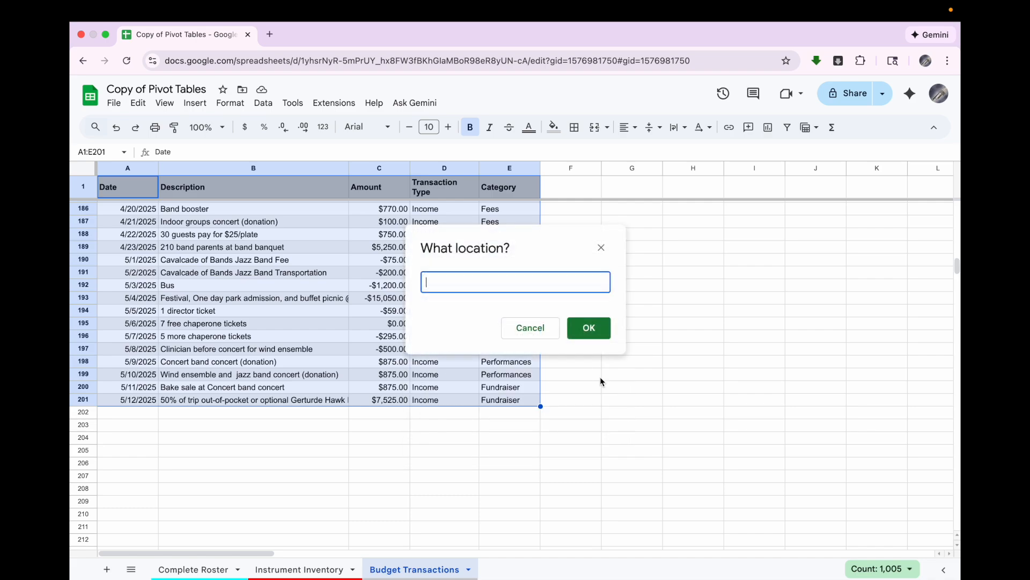
click(680, 196)
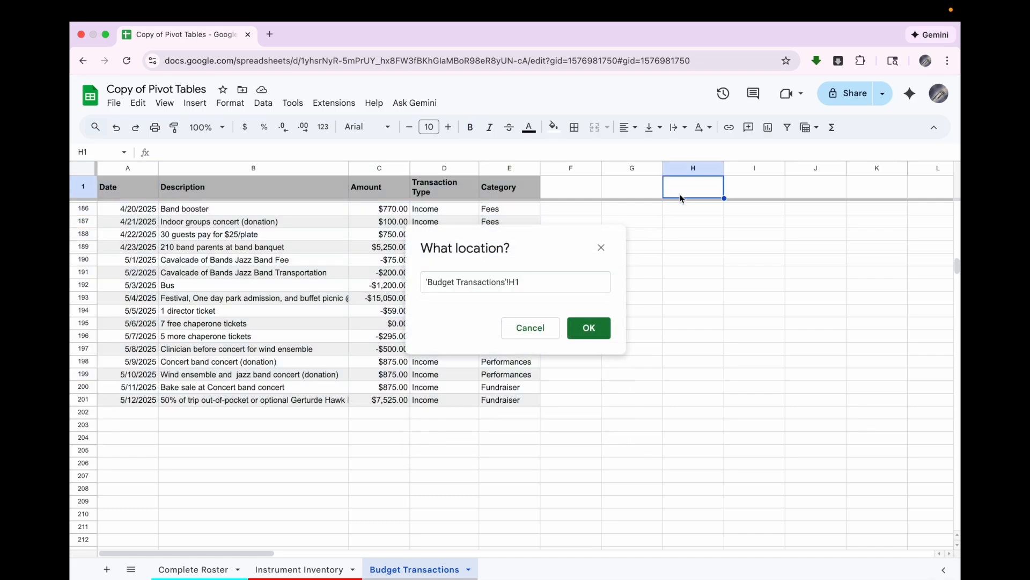
click(592, 328)
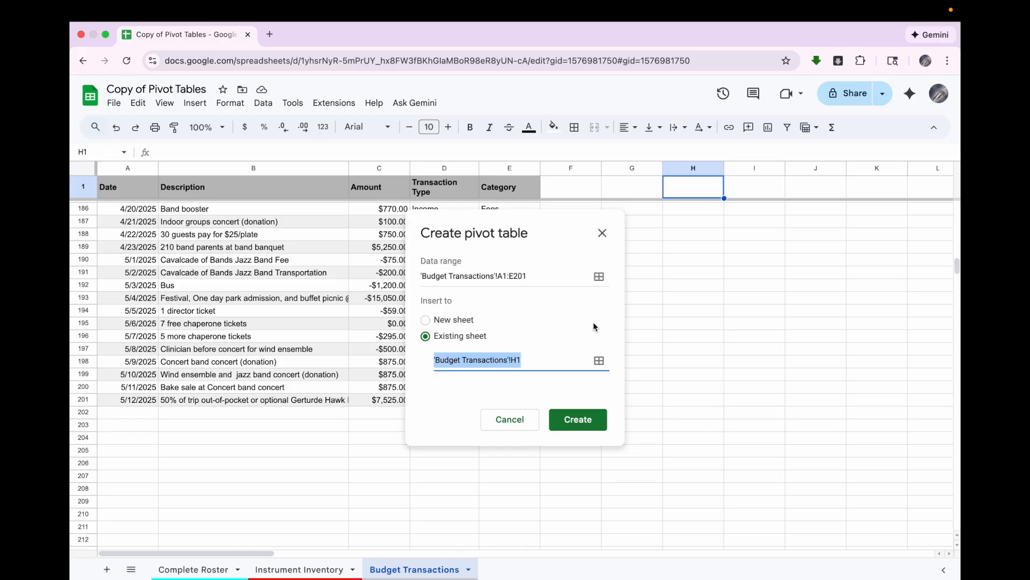
click(582, 424)
Compare the source headers in A1:E1 with the pivot table's field list and inspect its empty layout starting at H1
scroll(549, 358, up, 15)
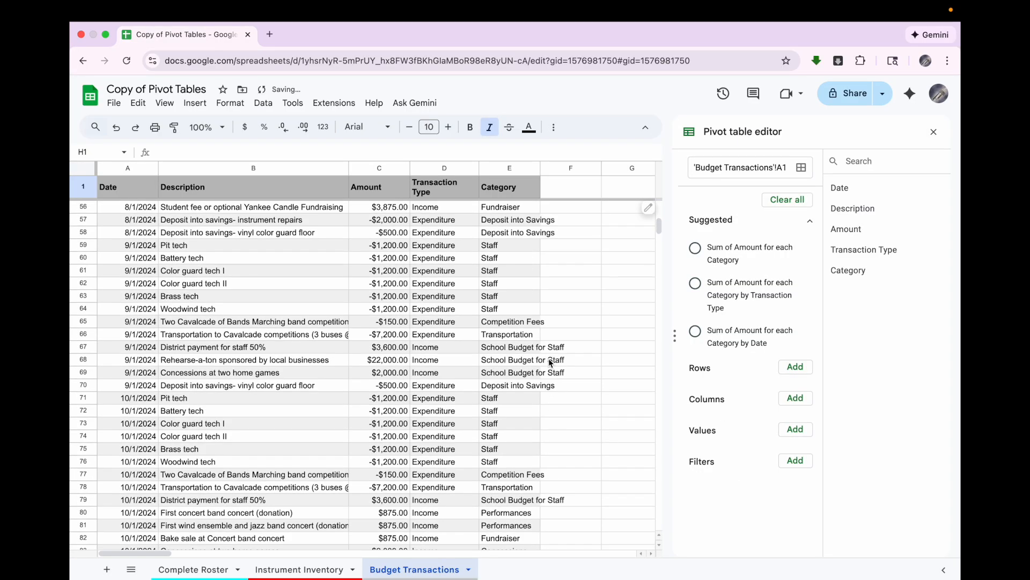
scroll(548, 359, up, 10)
drag(137, 188, 517, 188)
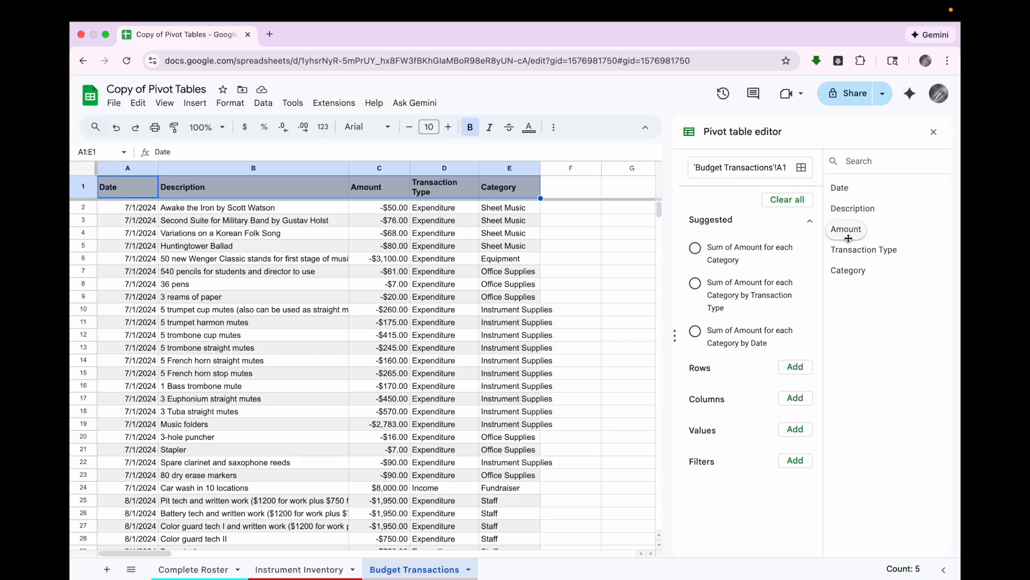
scroll(617, 351, right, 5)
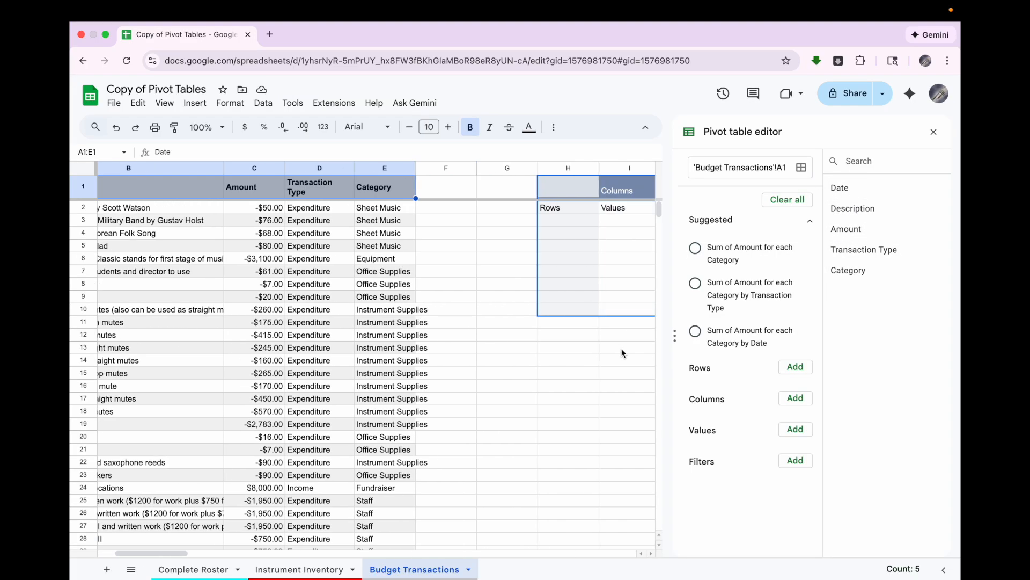
click(596, 355)
scroll(597, 355, right, 5)
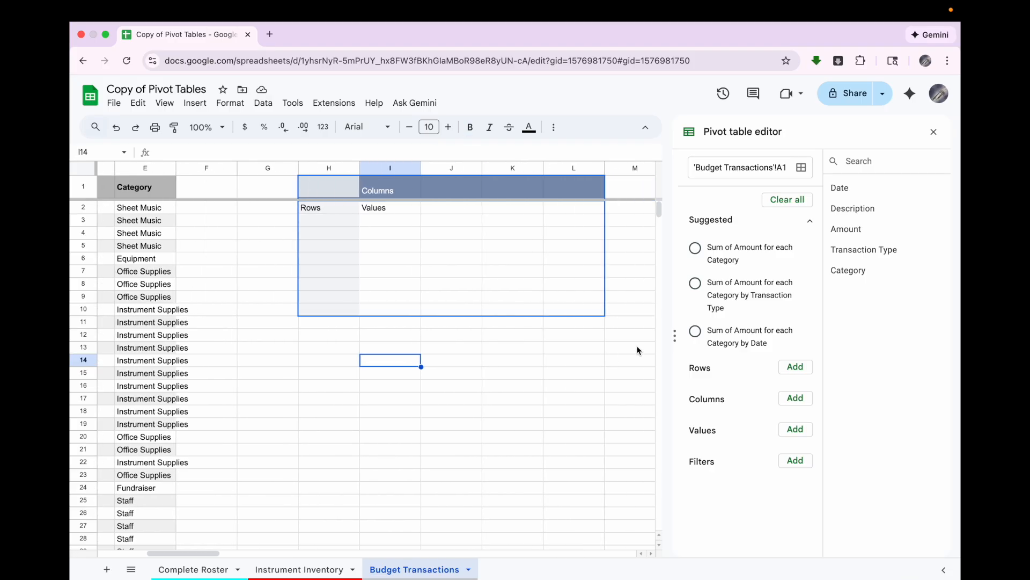
scroll(597, 356, left, 10)
scroll(590, 362, right, 3)
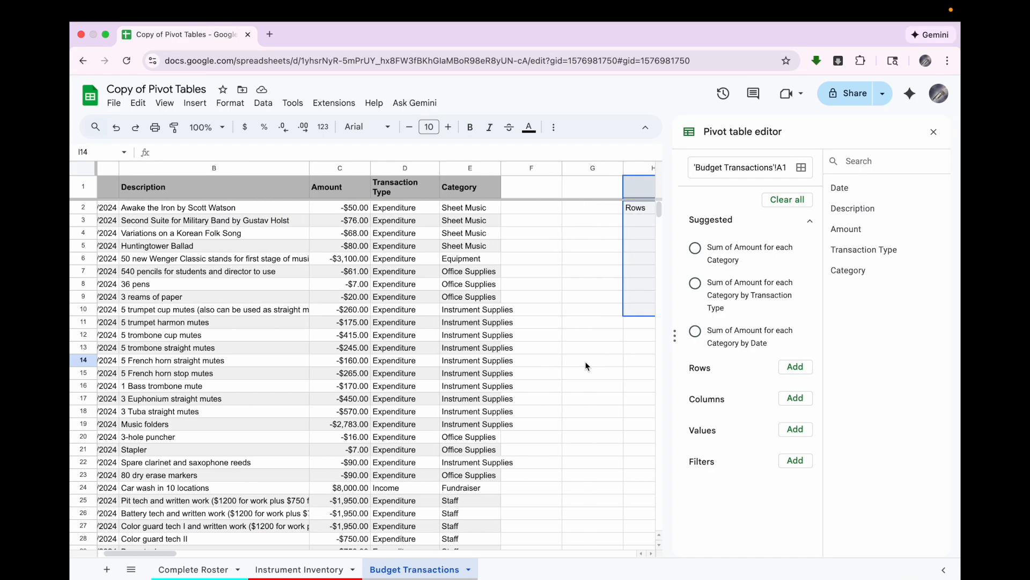
scroll(586, 365, right, 2)
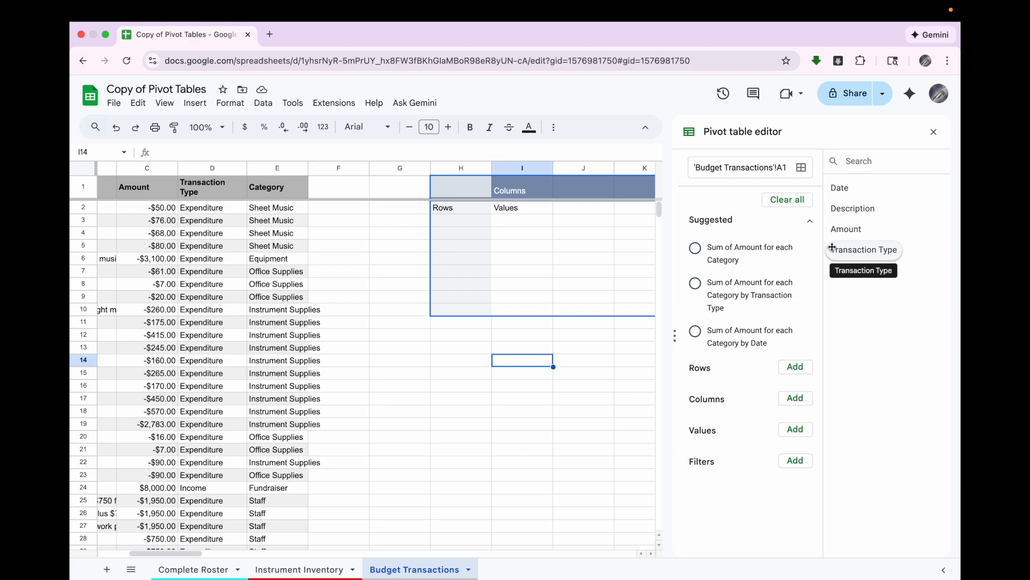
Review the entries in the Transaction Type column and add Transaction Type as the pivot table's row field
click(211, 168)
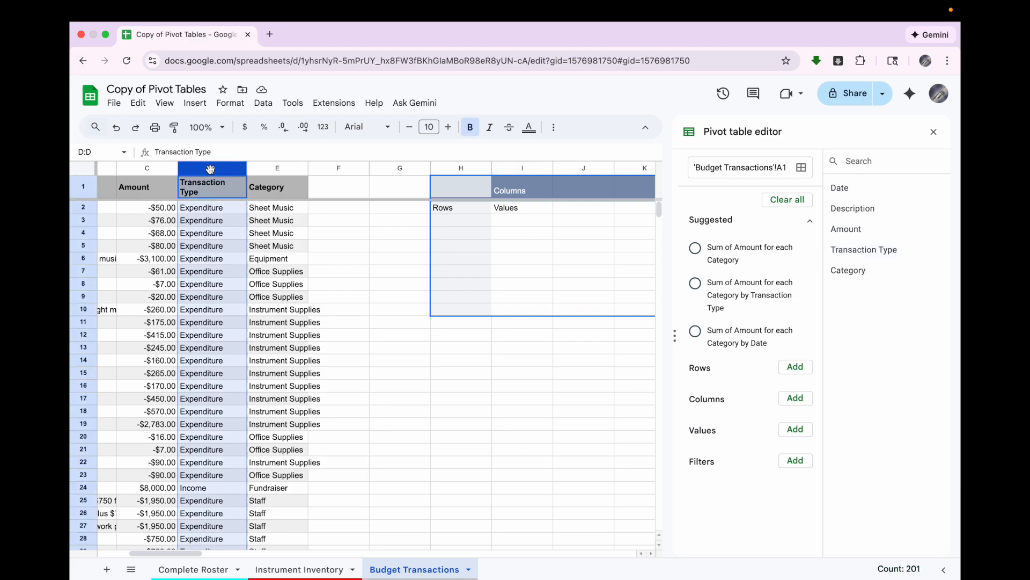
drag(213, 224, 209, 424)
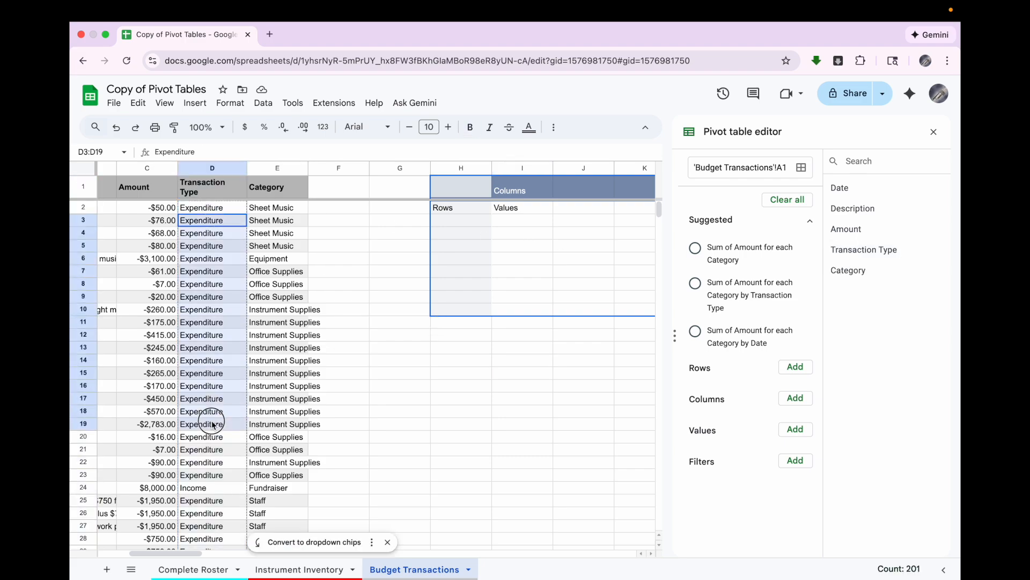
click(218, 474)
click(218, 488)
drag(863, 253, 757, 385)
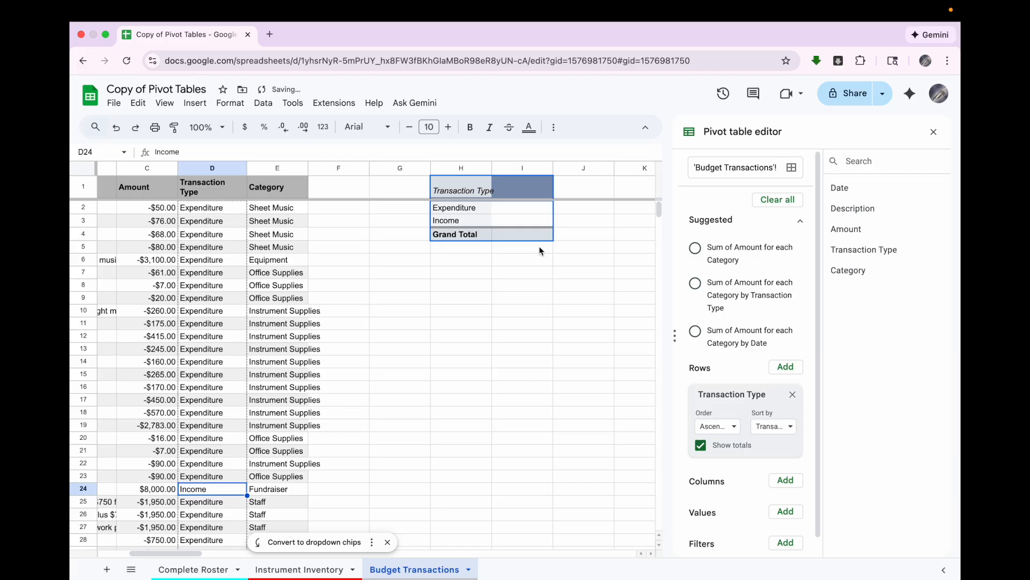
click(469, 221)
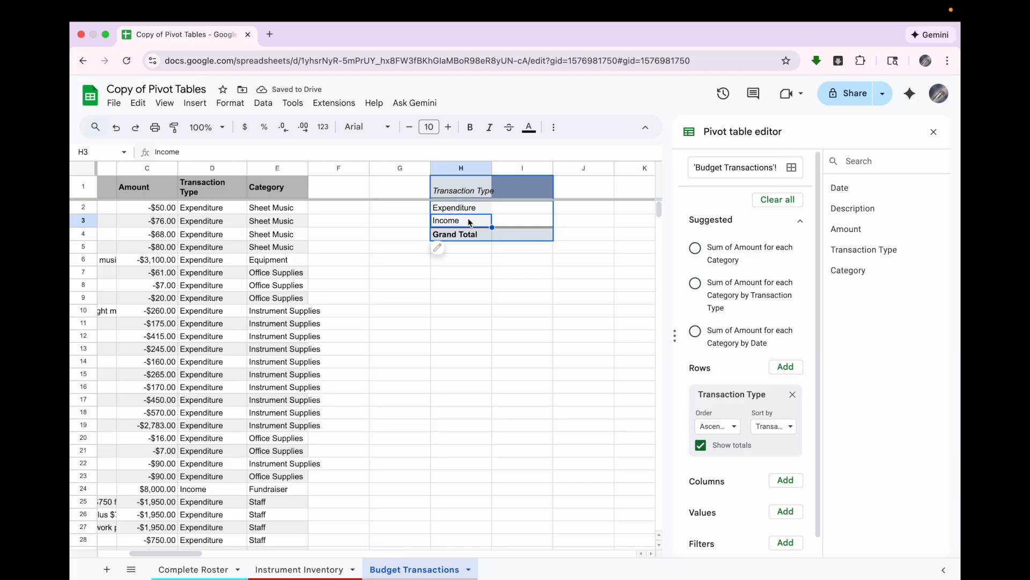
Check the entries in the Amount column and add Amount as the pivot table's value field
scroll(256, 400, left, 3)
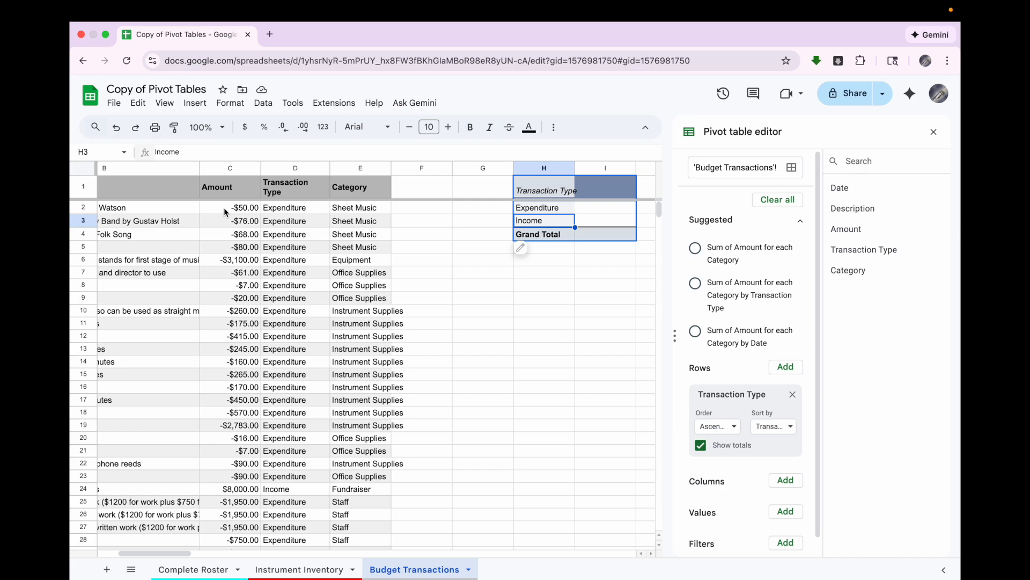
click(224, 189)
drag(225, 207, 234, 337)
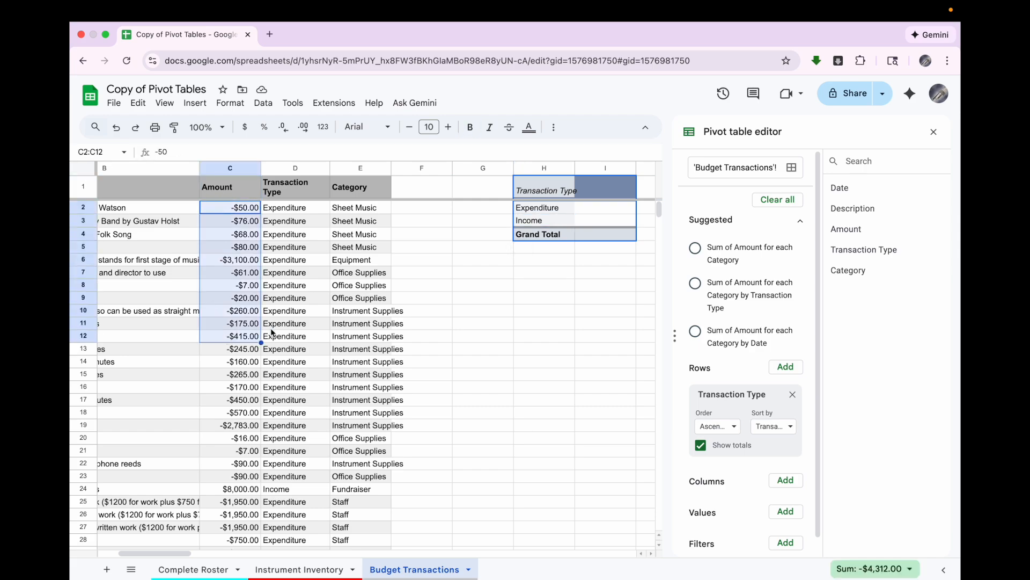
scroll(794, 288, down, 1)
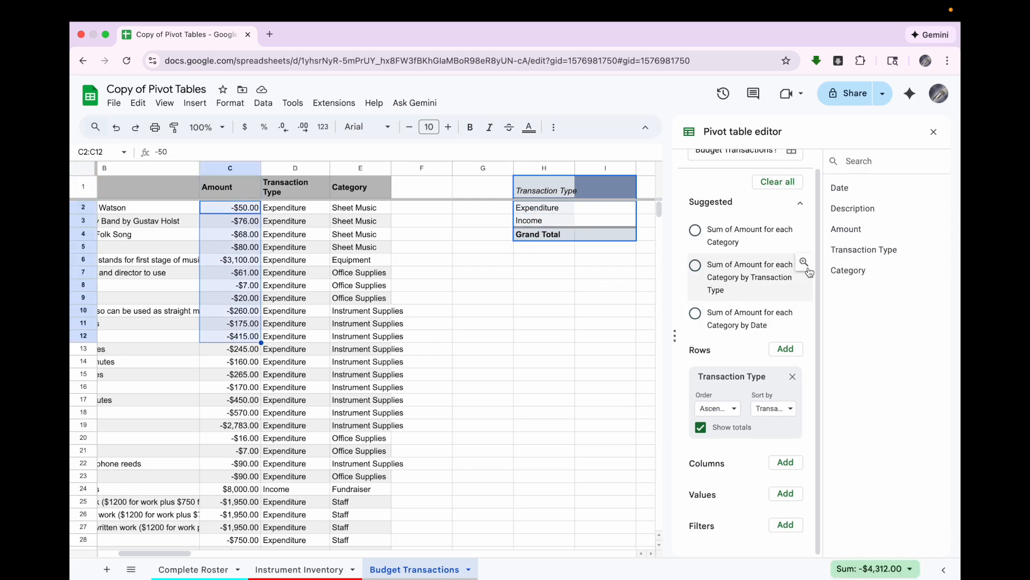
drag(846, 229, 721, 532)
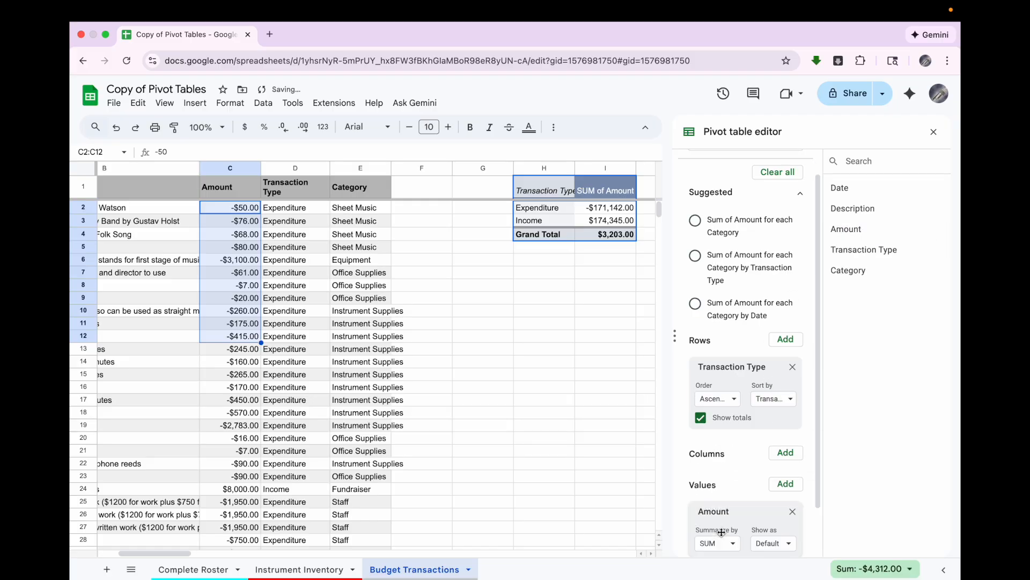
Try summarizing the pivot table's Amount values by COUNTA and by COUNT, and set the summary back to SUM
scroll(722, 542, down, 3)
click(724, 488)
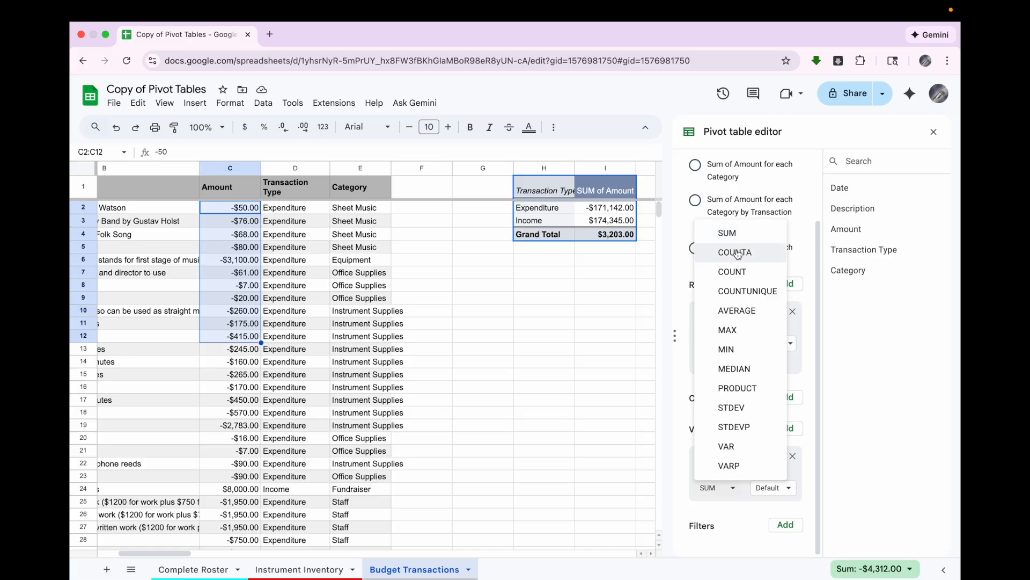
click(735, 253)
click(626, 222)
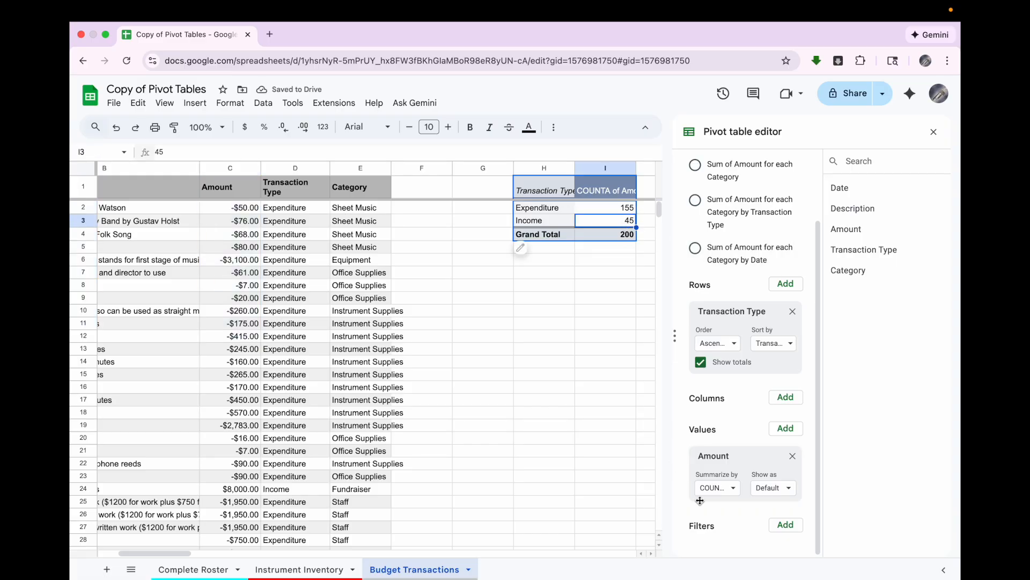
click(716, 487)
click(746, 279)
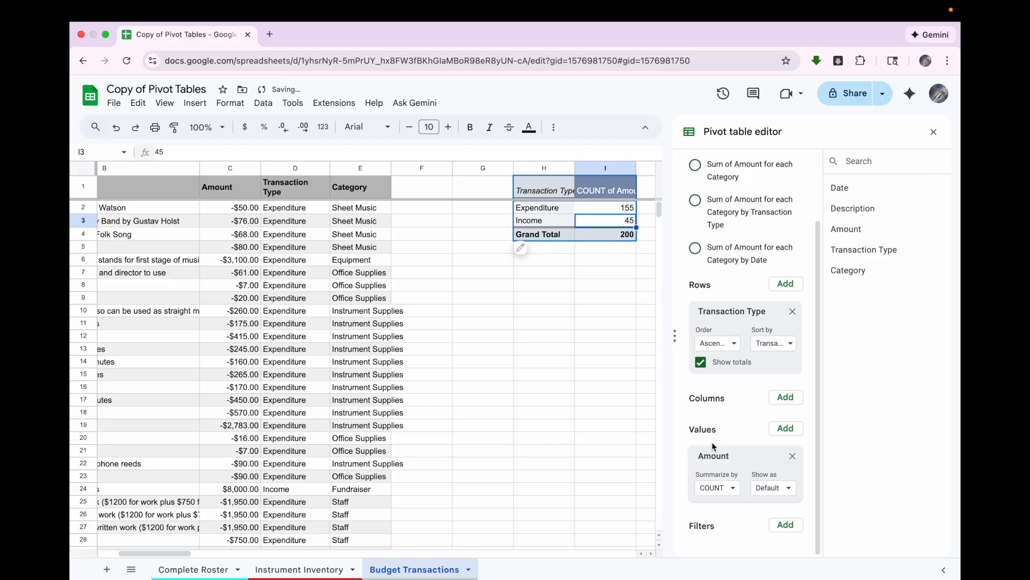
click(715, 488)
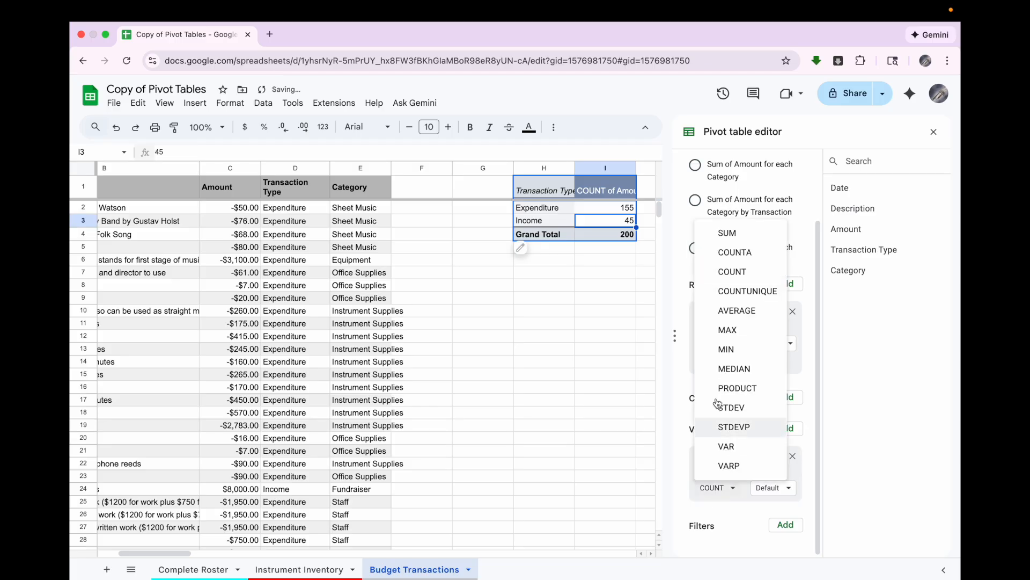
click(745, 235)
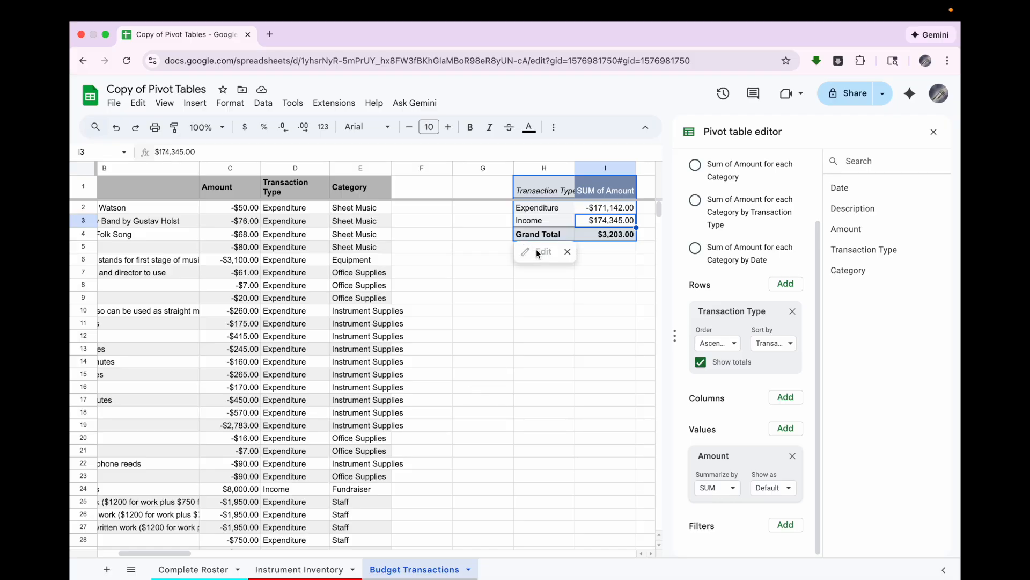
Compare the pivot table's Expenditure and Income rows with the source Amount column they summarize
click(549, 209)
drag(549, 219, 550, 221)
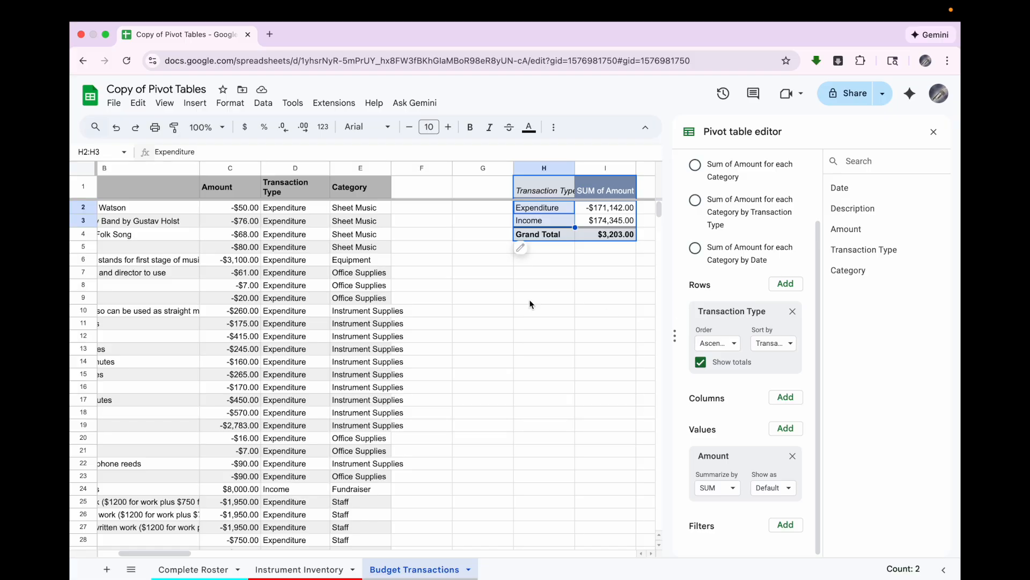
click(230, 168)
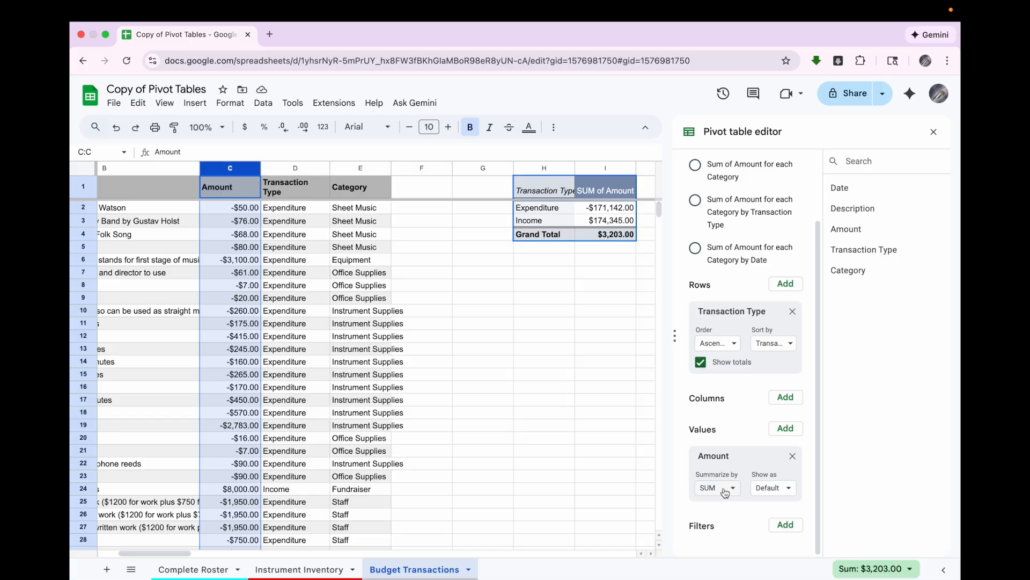
click(633, 475)
Review the source Category column and add Category as a second row field beneath Transaction Type
scroll(636, 373, left, 1)
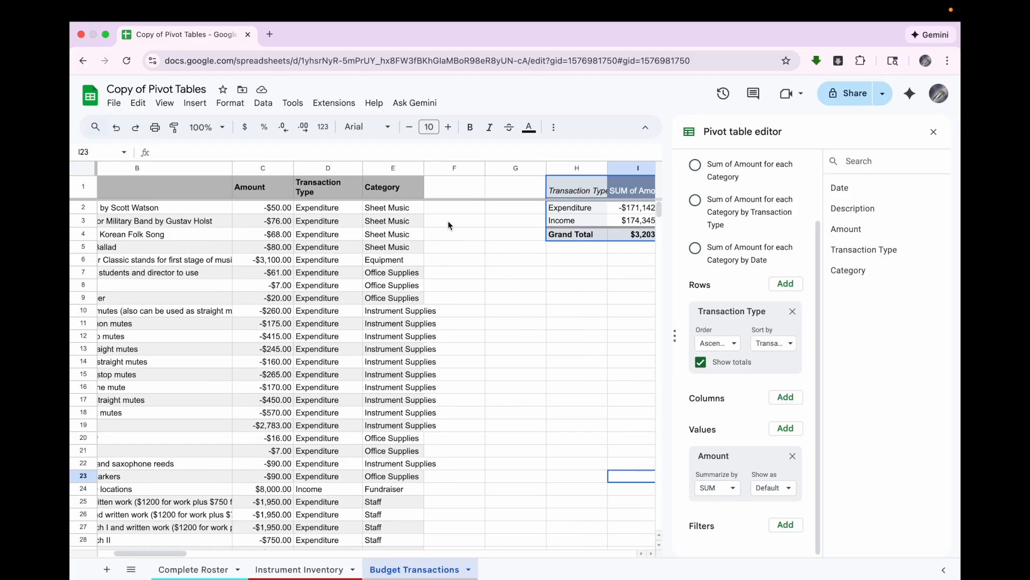
click(392, 165)
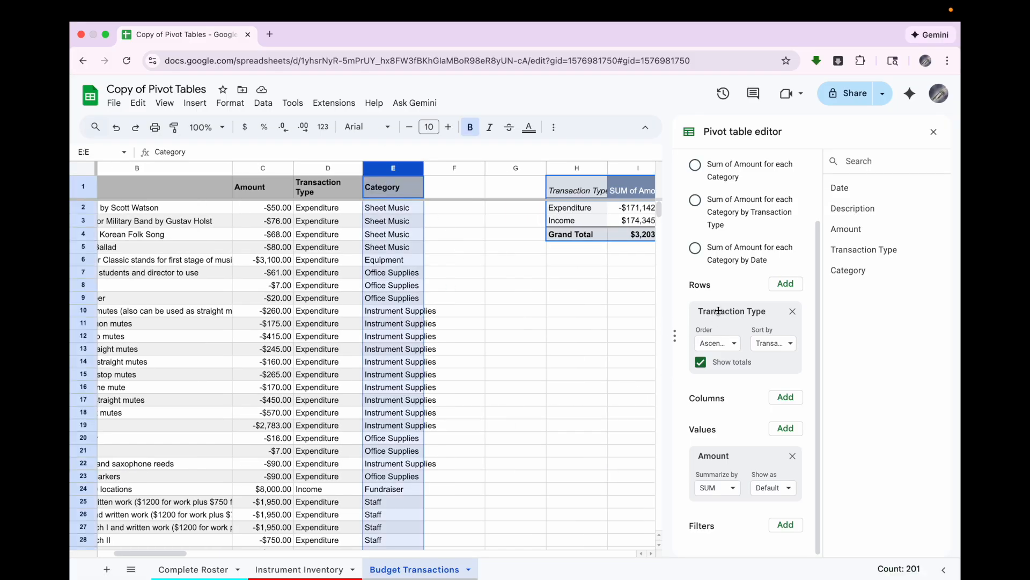
drag(853, 275, 747, 387)
Inspect the categories and their summed amounts under Expenditure and Income in the pivot table
scroll(577, 401, right, 2)
scroll(577, 406, right, 2)
drag(443, 210, 446, 361)
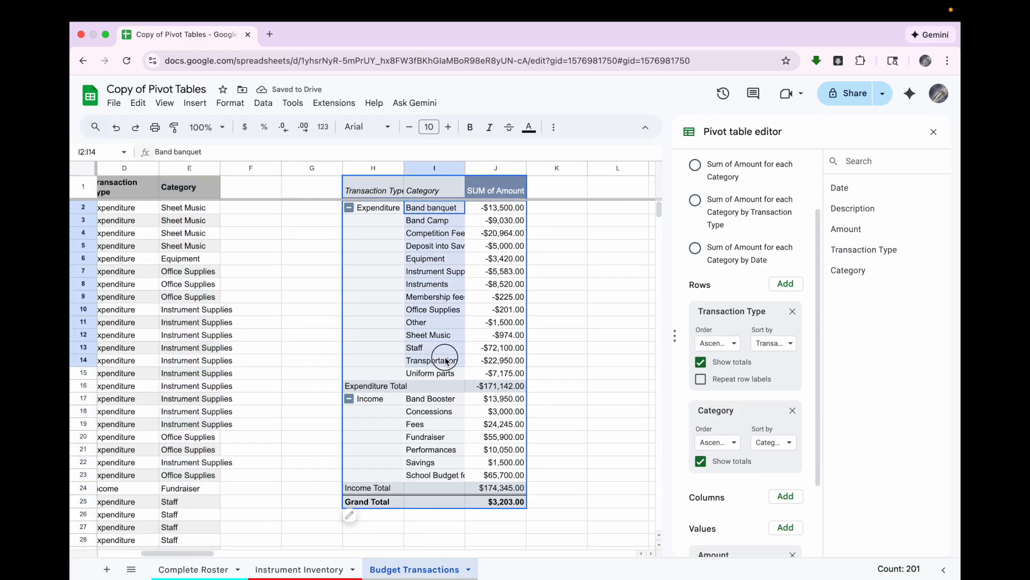
click(490, 210)
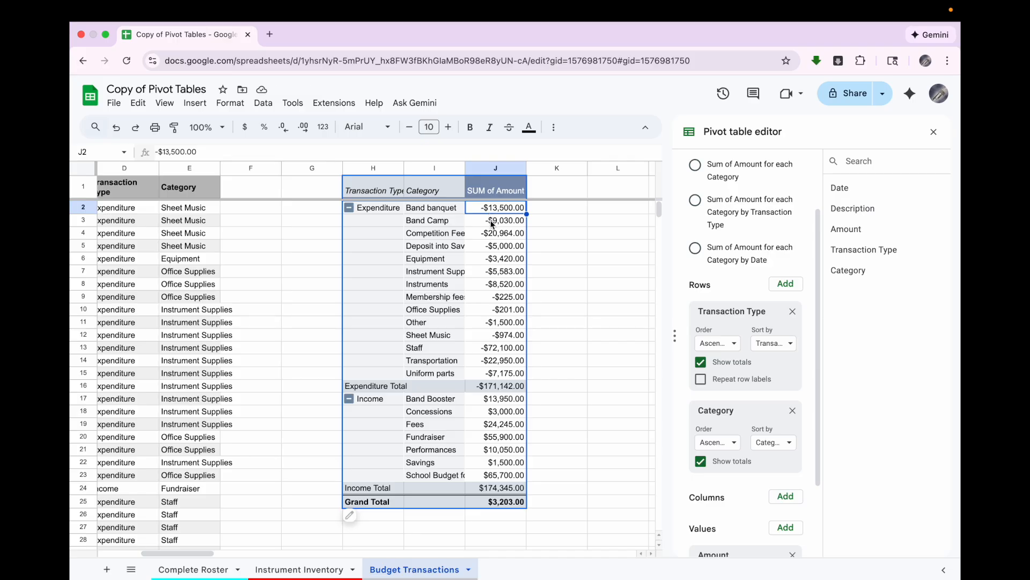
click(491, 225)
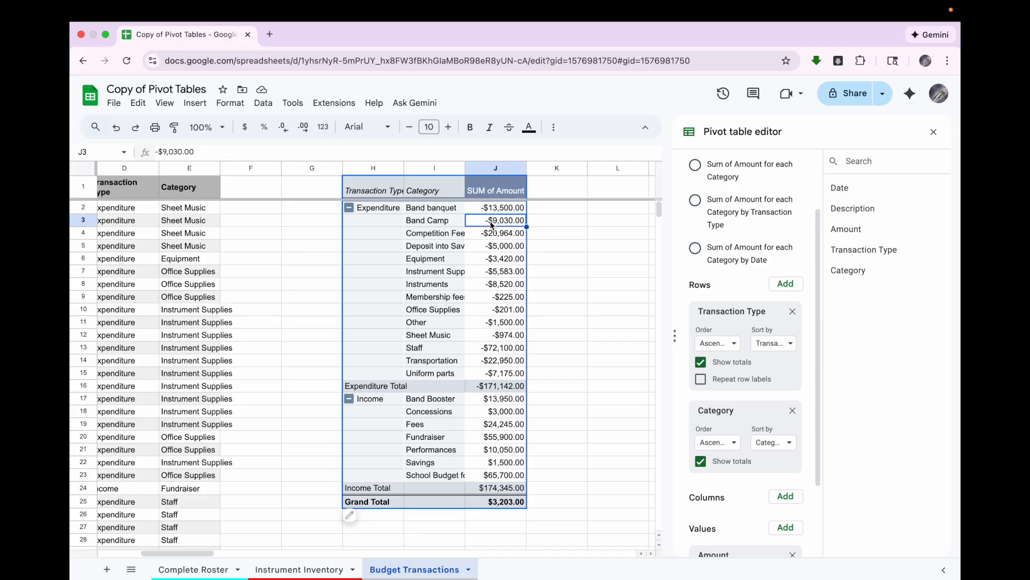
click(441, 403)
click(502, 404)
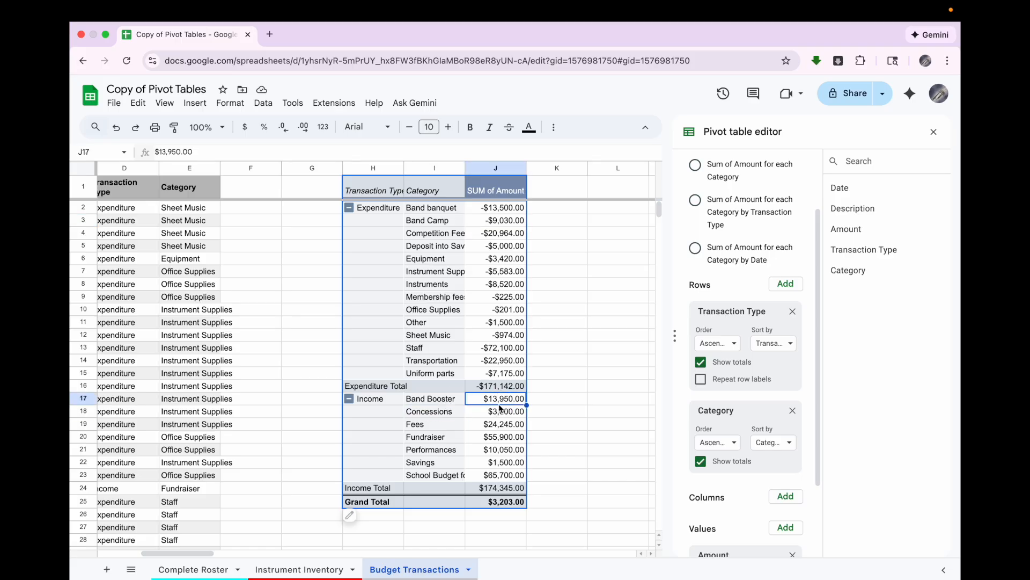
click(505, 418)
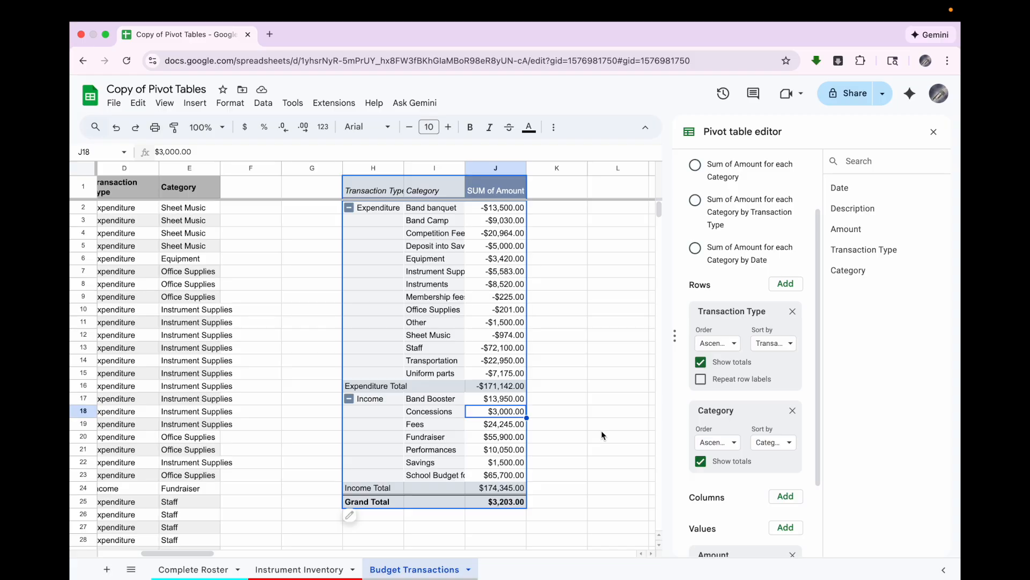
Add Date as the pivot table's column field and check the columns across its full width
scroll(698, 403, down, 3)
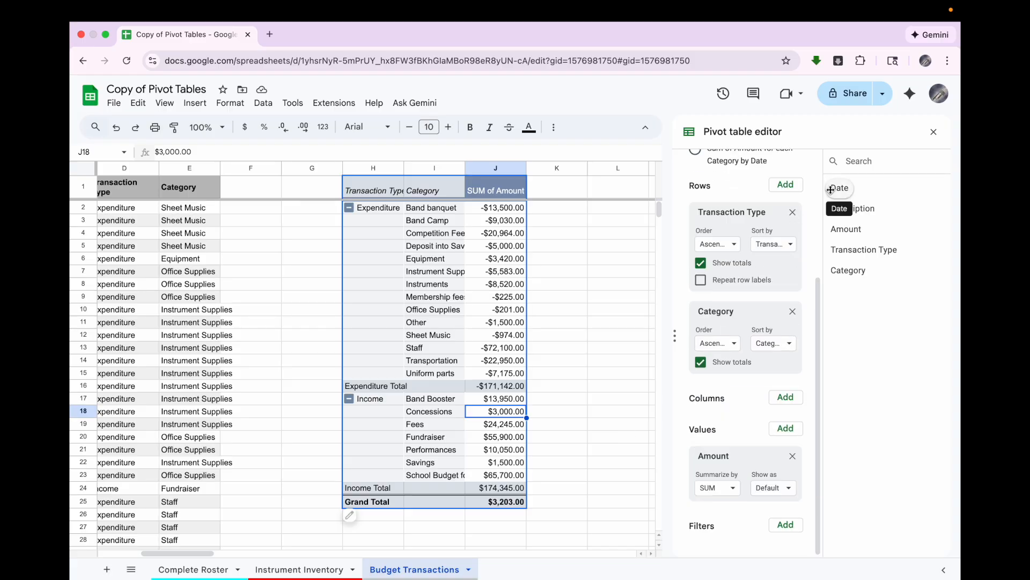
drag(831, 189, 717, 424)
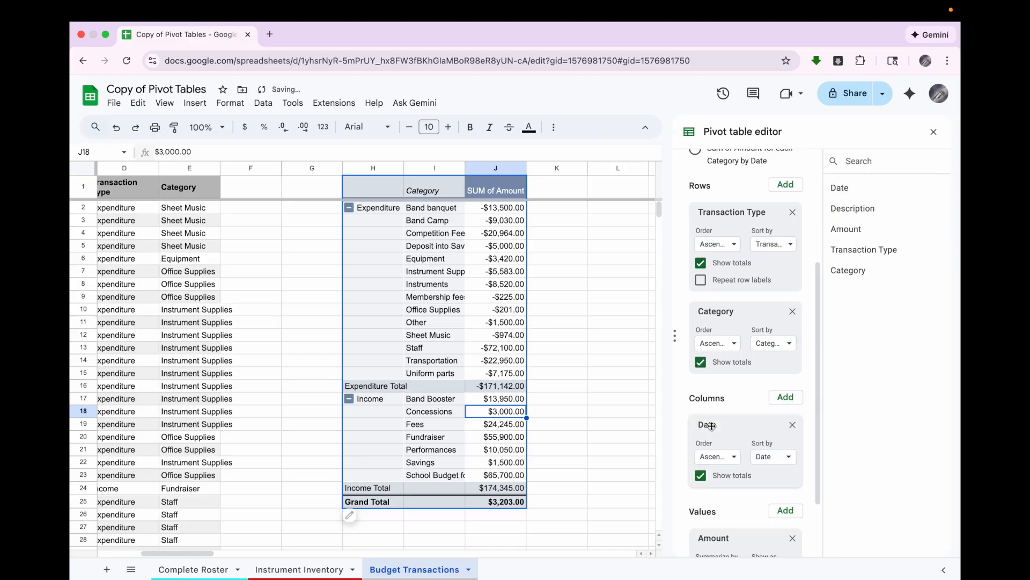
scroll(598, 412, right, 10)
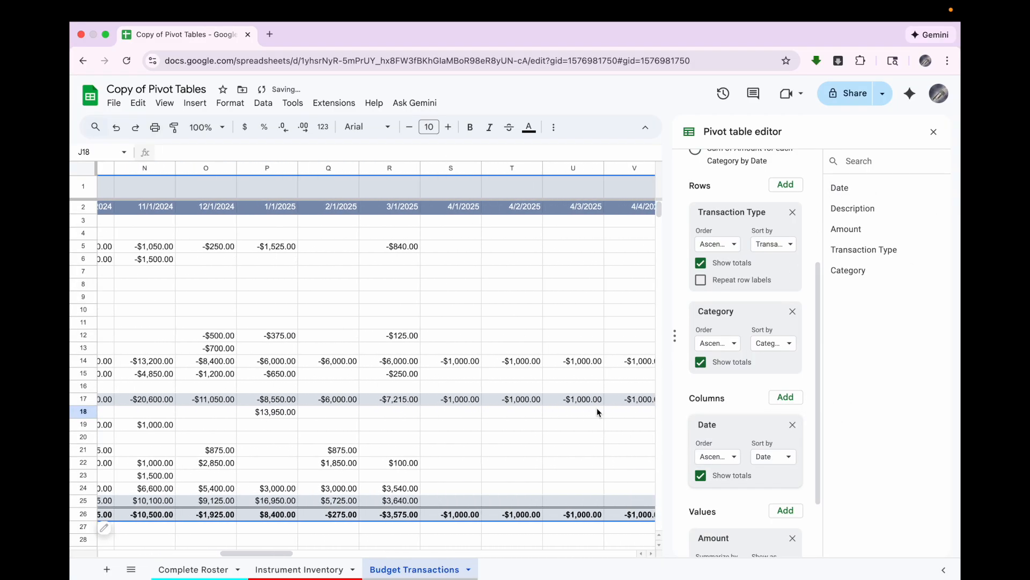
scroll(599, 412, right, 4)
scroll(599, 412, right, 5)
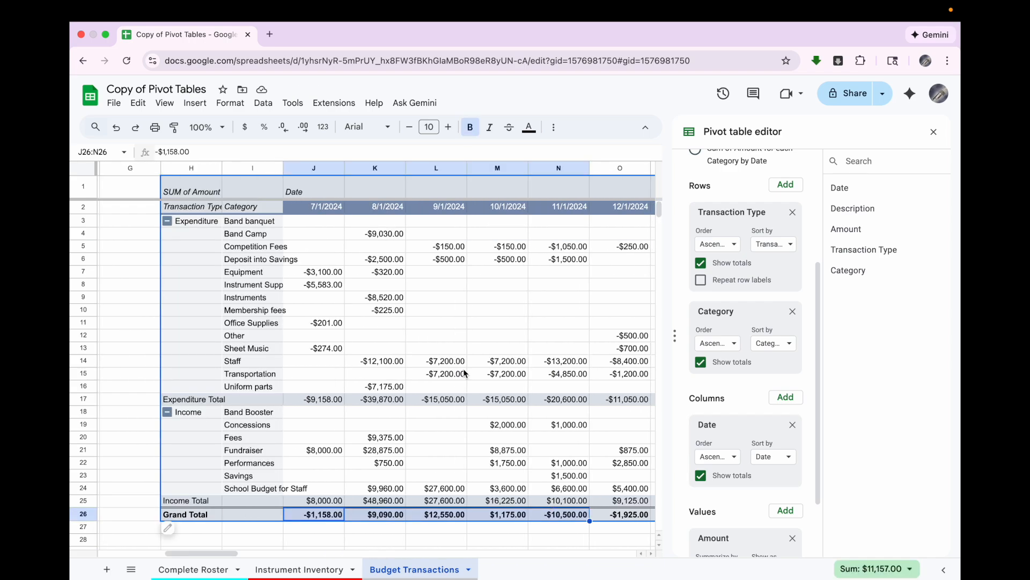
Examine how the individual dates are laid out as column headers in the pivot table's row 2
drag(322, 209, 582, 213)
scroll(581, 213, right, 10)
scroll(581, 213, left, 10)
click(343, 210)
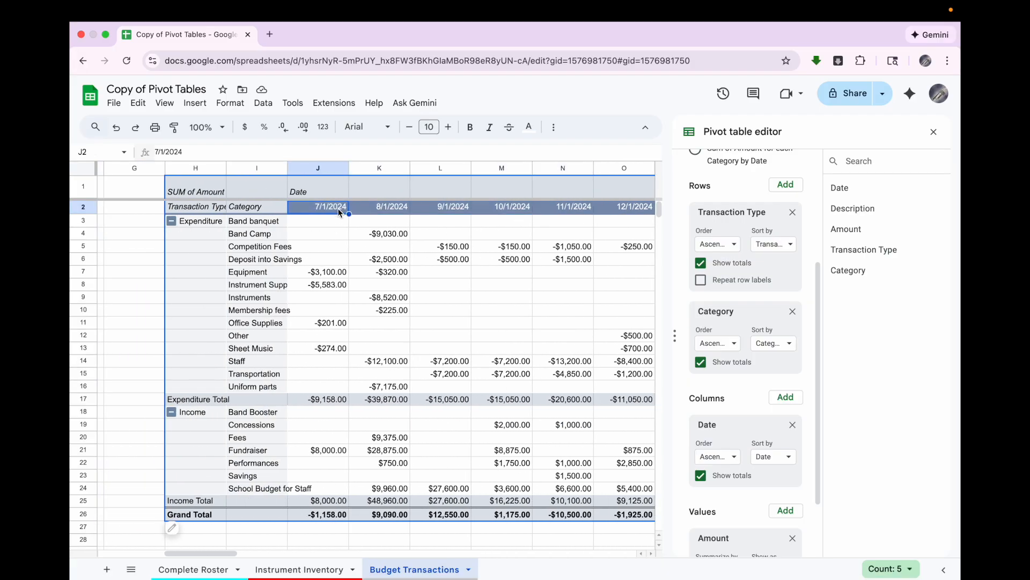
click(390, 209)
click(450, 211)
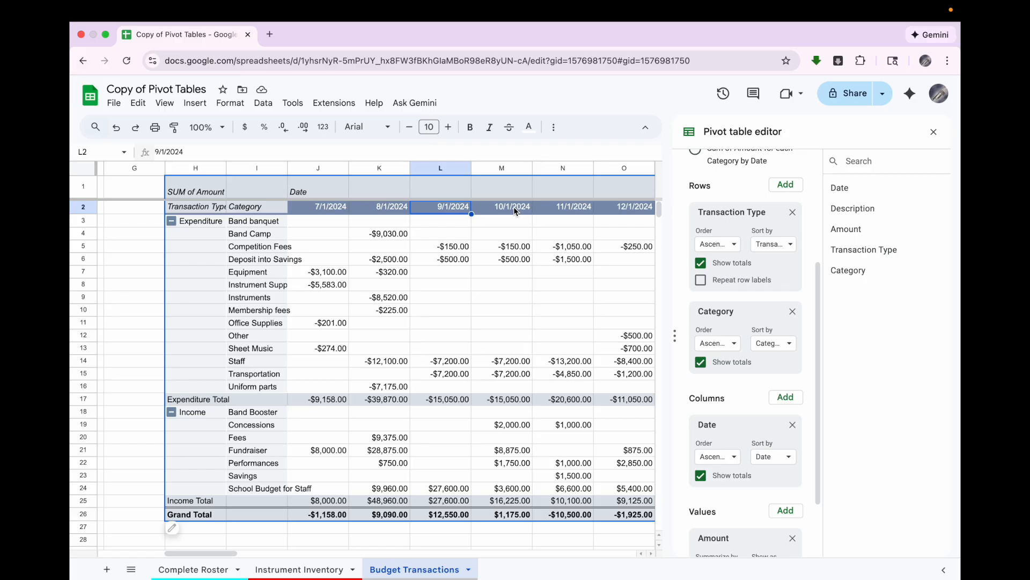
Group the pivot table's date columns by Month and check the order of the month headers
right_click(332, 208)
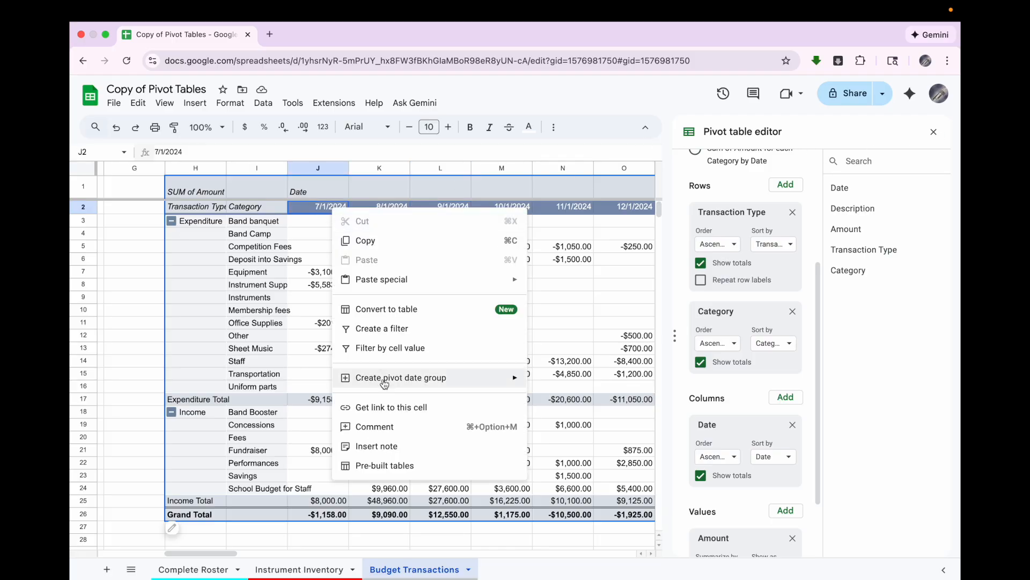
mouse_move(384, 383)
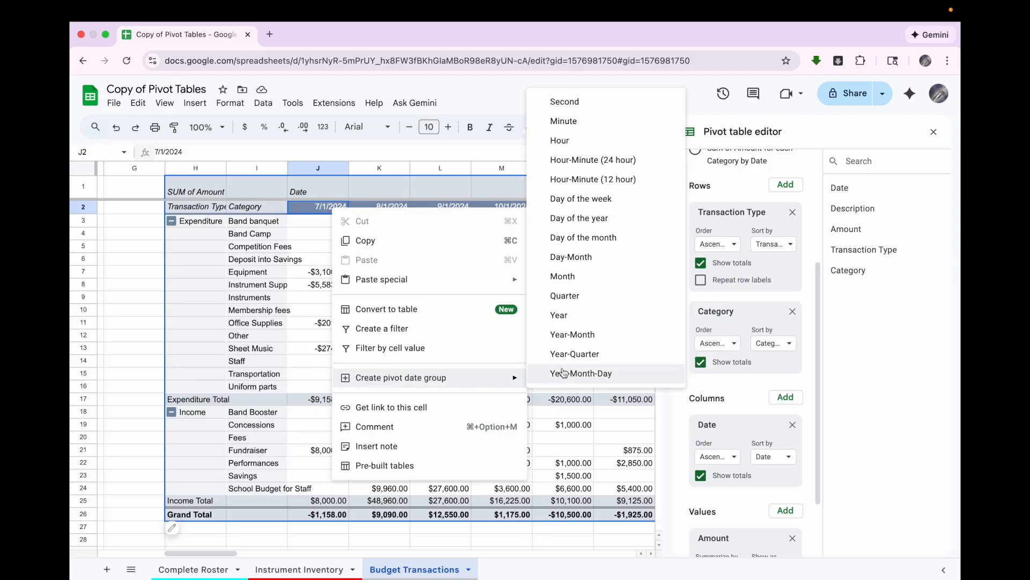
click(571, 276)
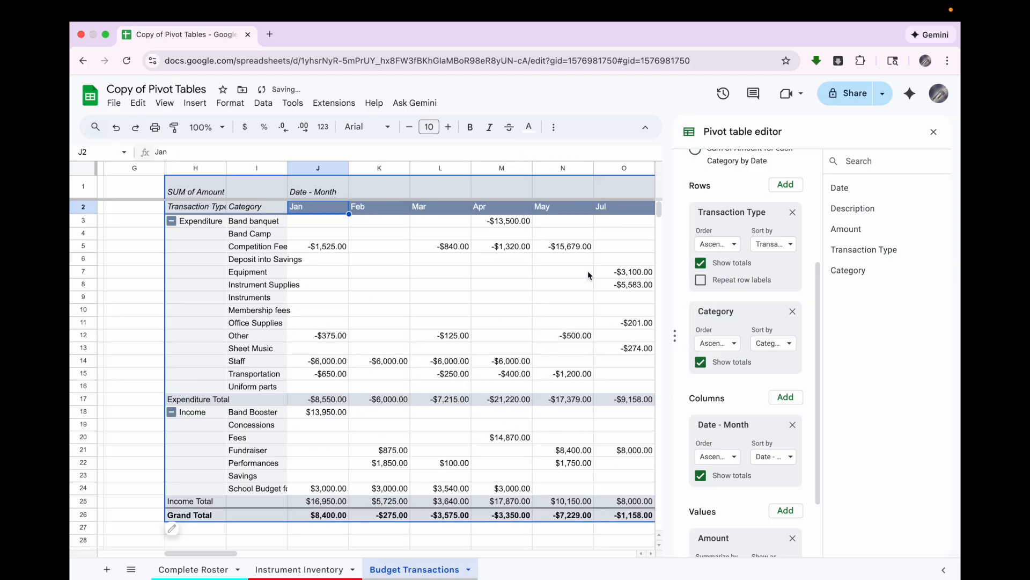
scroll(451, 214, right, 10)
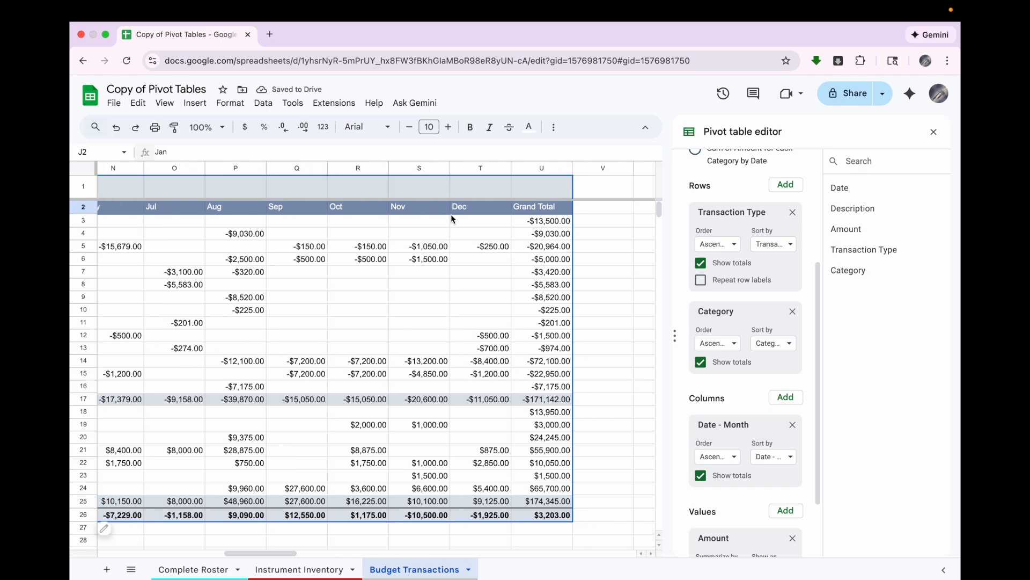
scroll(451, 214, left, 10)
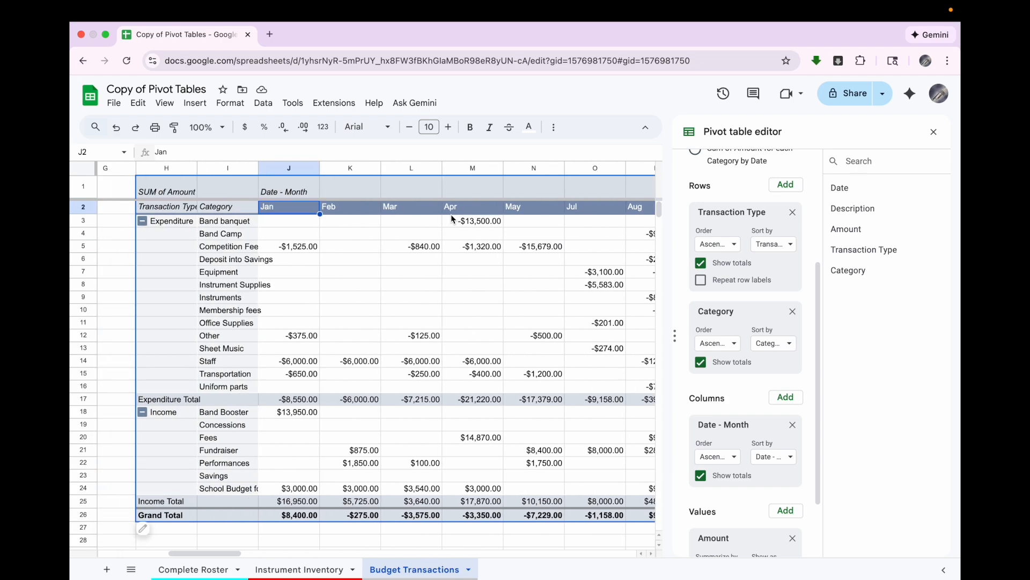
Check which years the dates in the source Date column cover
scroll(451, 214, left, 10)
drag(138, 208, 140, 271)
scroll(152, 398, down, 20)
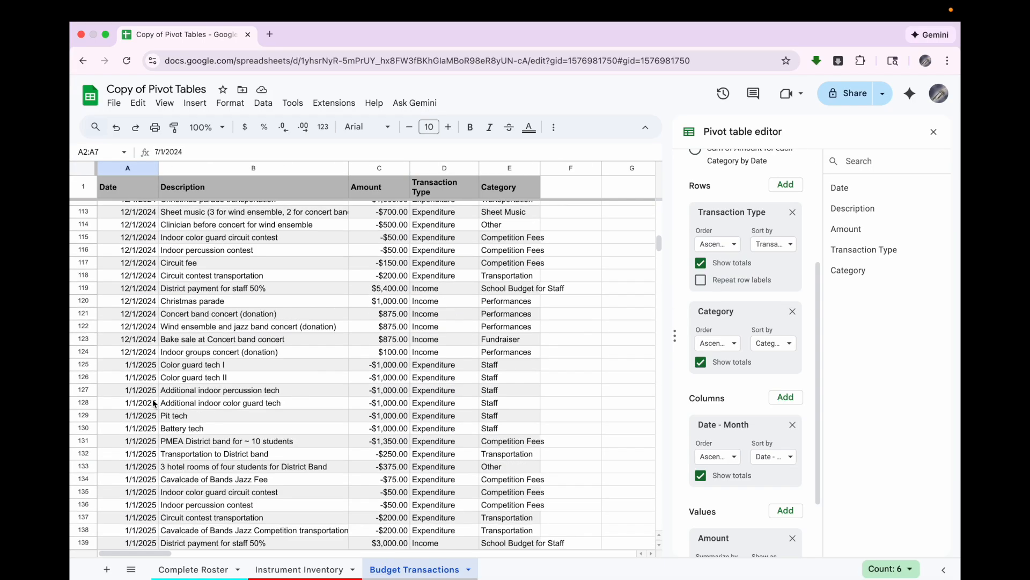
click(133, 293)
scroll(133, 294, up, 20)
Regroup the pivot table's date columns by Year-Month and close the pivot table editor
scroll(133, 294, right, 10)
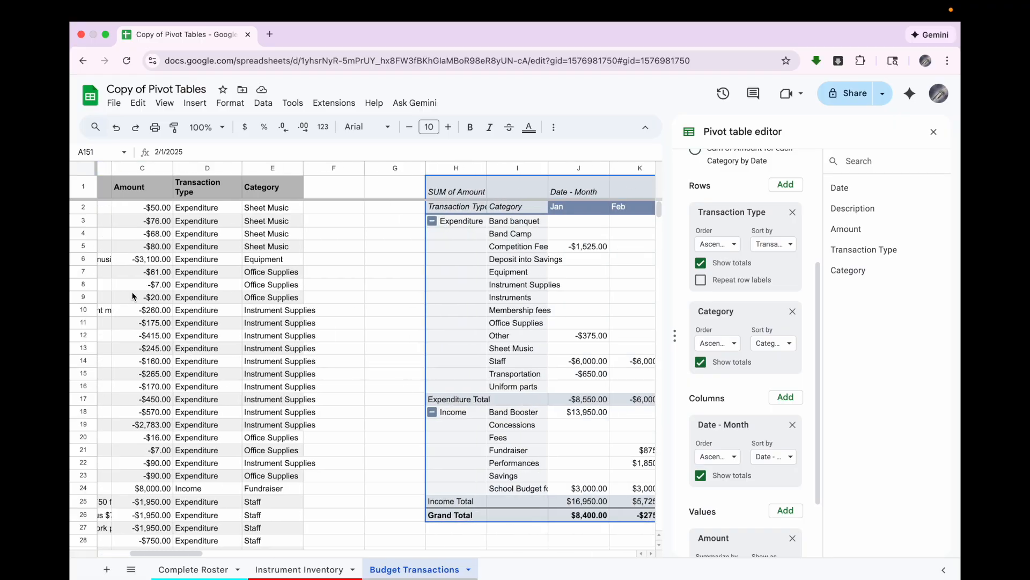
right_click(211, 210)
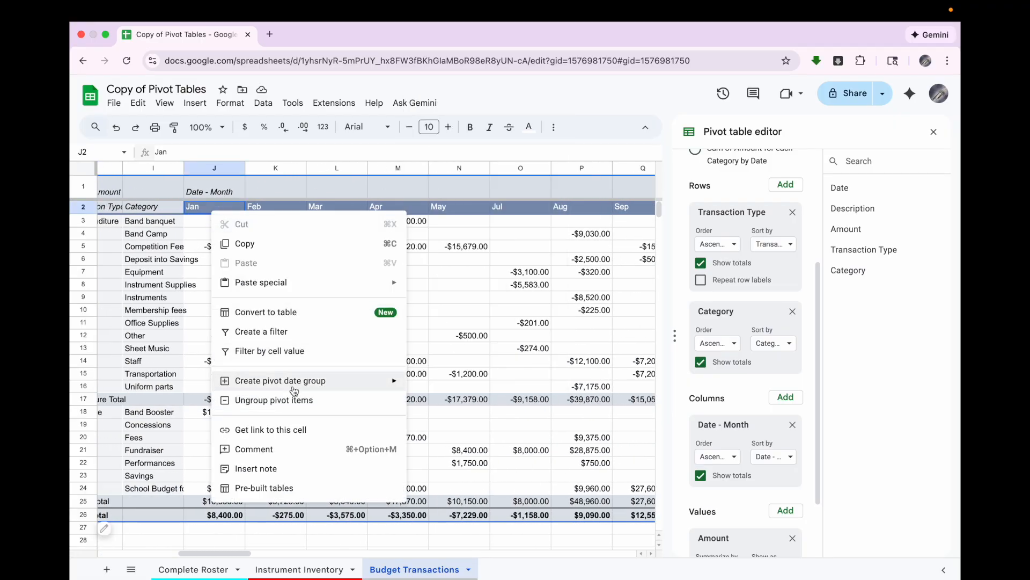
mouse_move(293, 384)
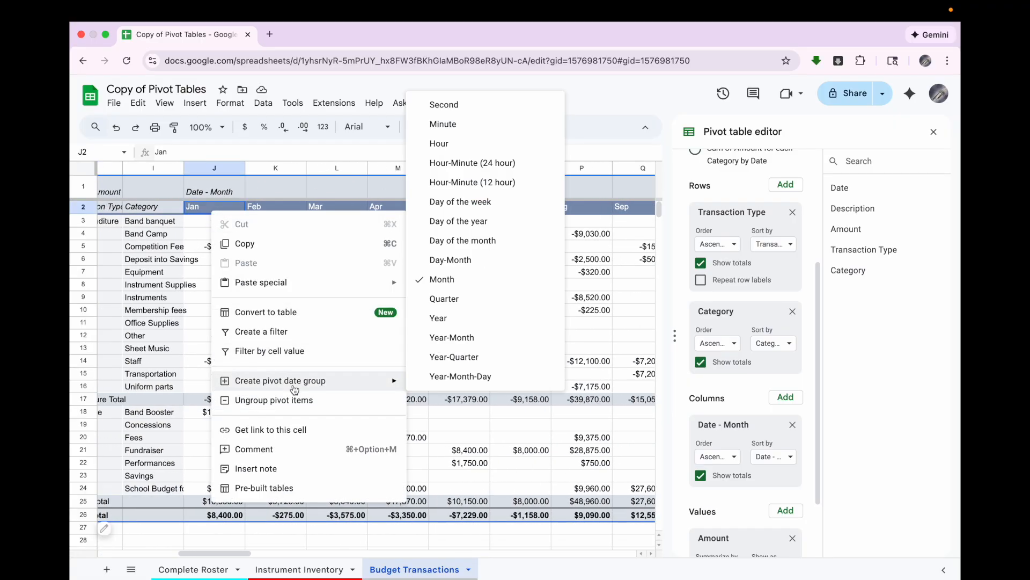
click(466, 348)
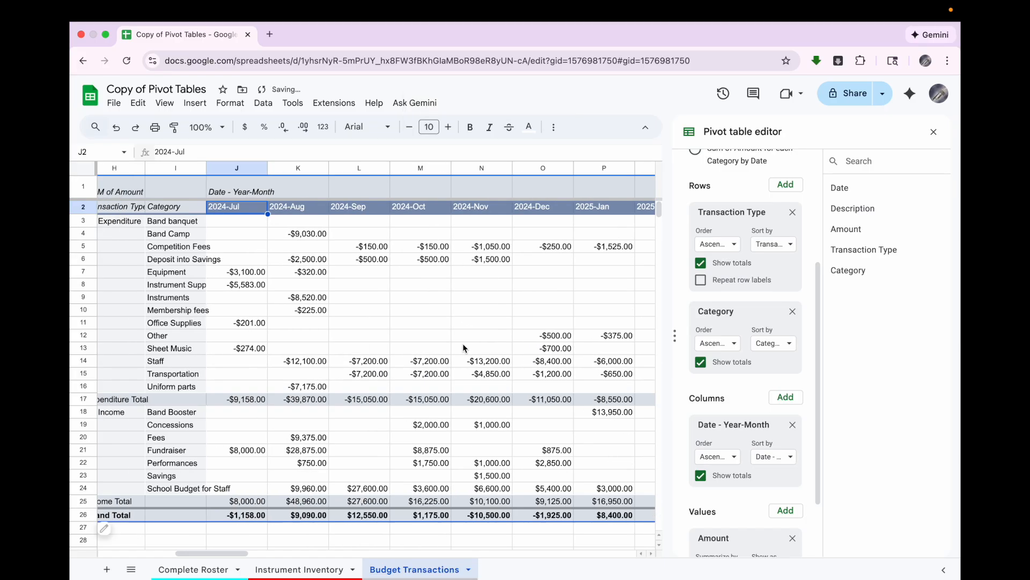
click(933, 131)
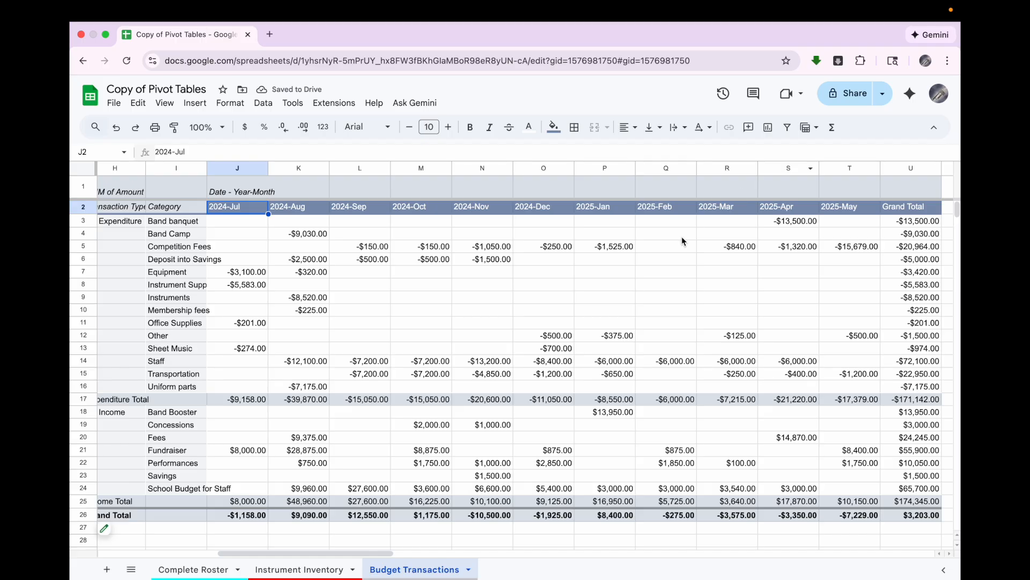
Review the Year-Month column headers and the monthly amounts across the pivot table
click(314, 210)
click(397, 212)
click(462, 212)
click(510, 212)
scroll(511, 211, right, 2)
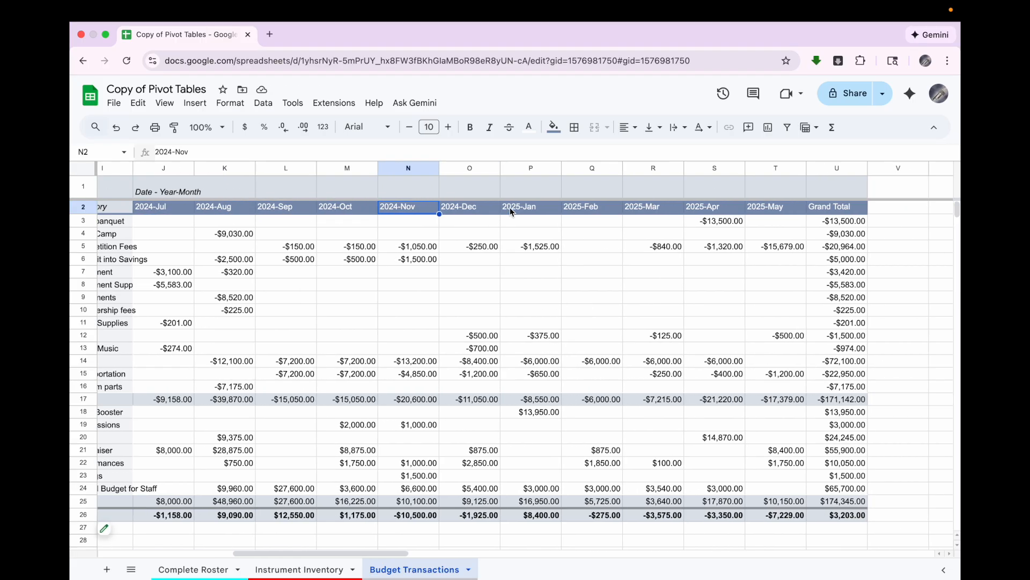
scroll(510, 207, left, 1)
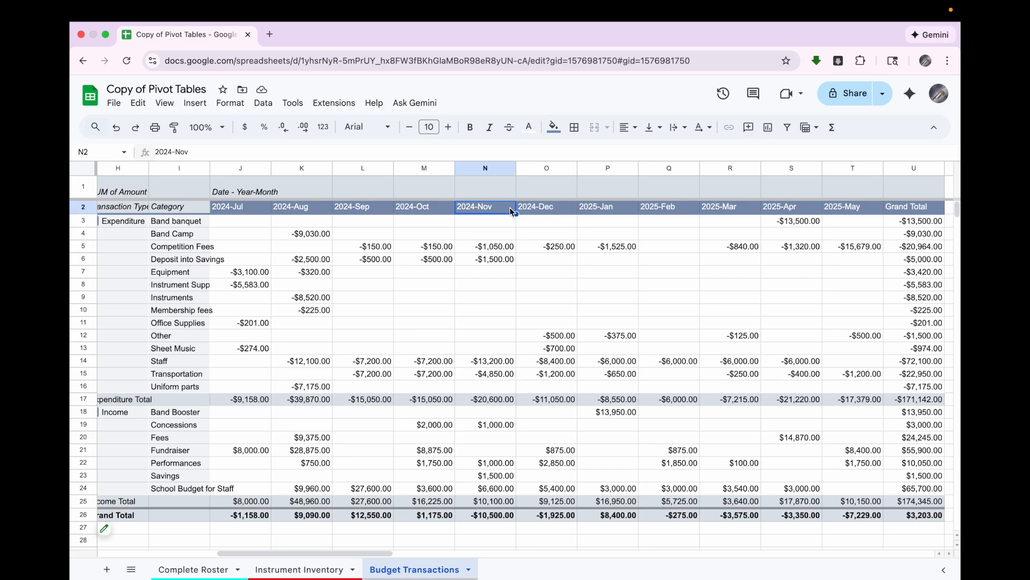
Inspect the Competition Fees amounts for September and October 2024
click(378, 249)
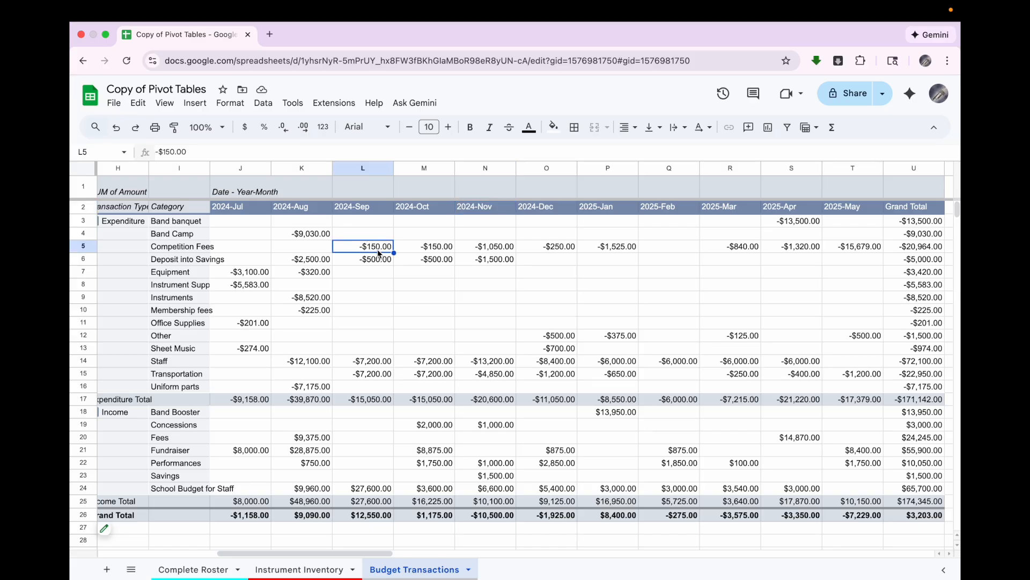
scroll(378, 249, left, 1)
click(436, 249)
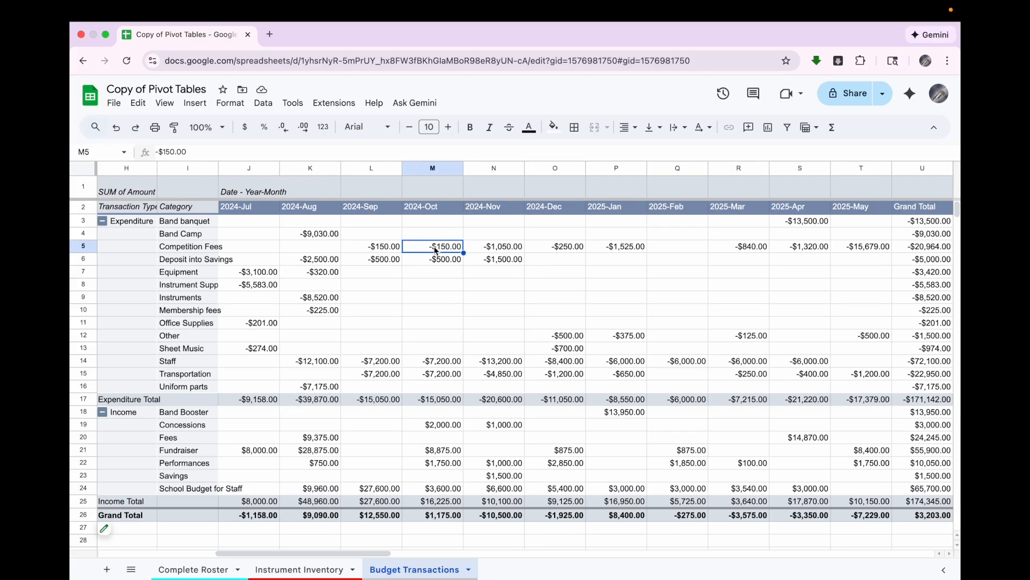
Open a detail sheet for the November 2024 Competition Fees amount and widen its Description column to fit the text
click(507, 254)
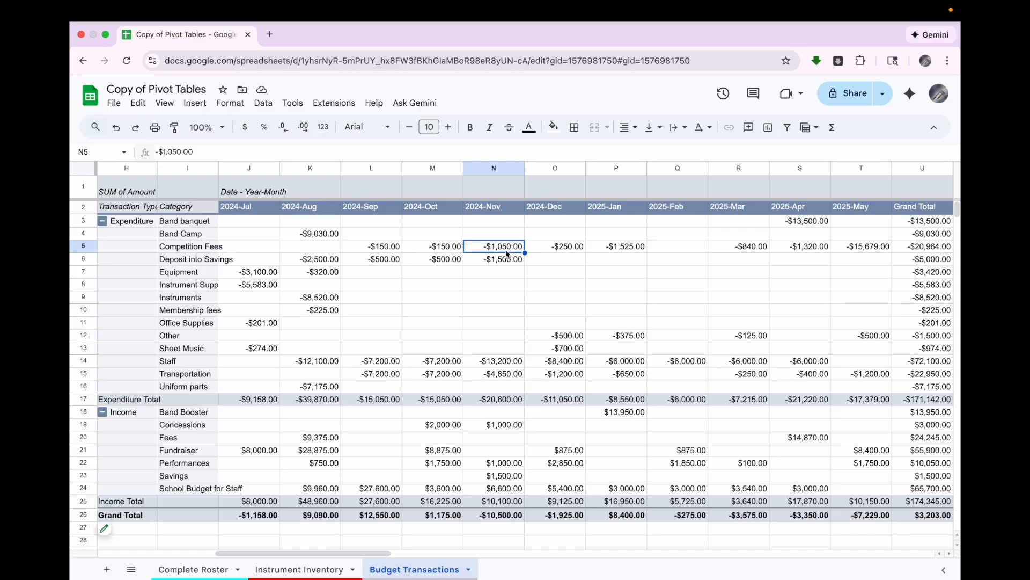
double_click(507, 255)
drag(219, 169, 378, 166)
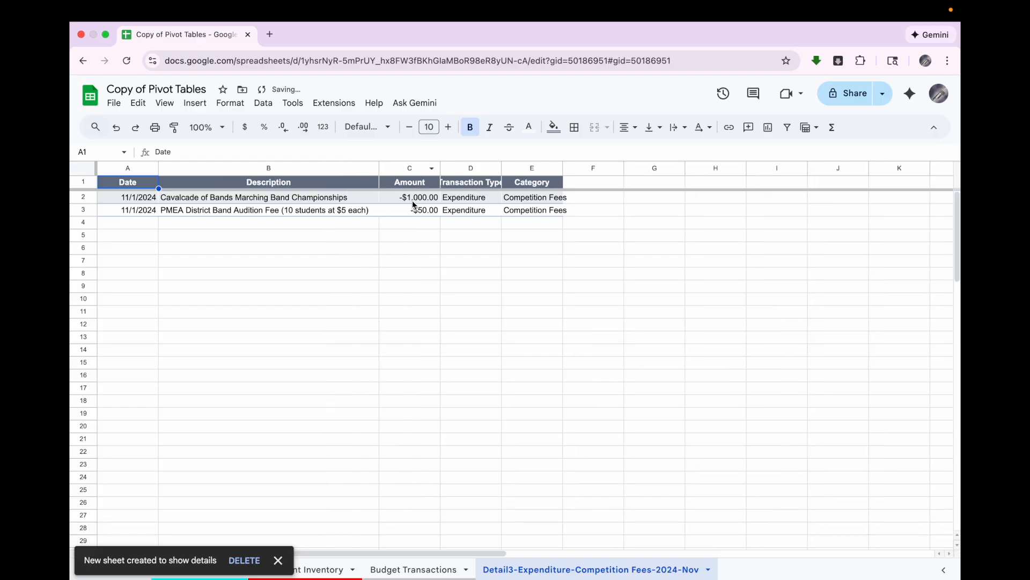